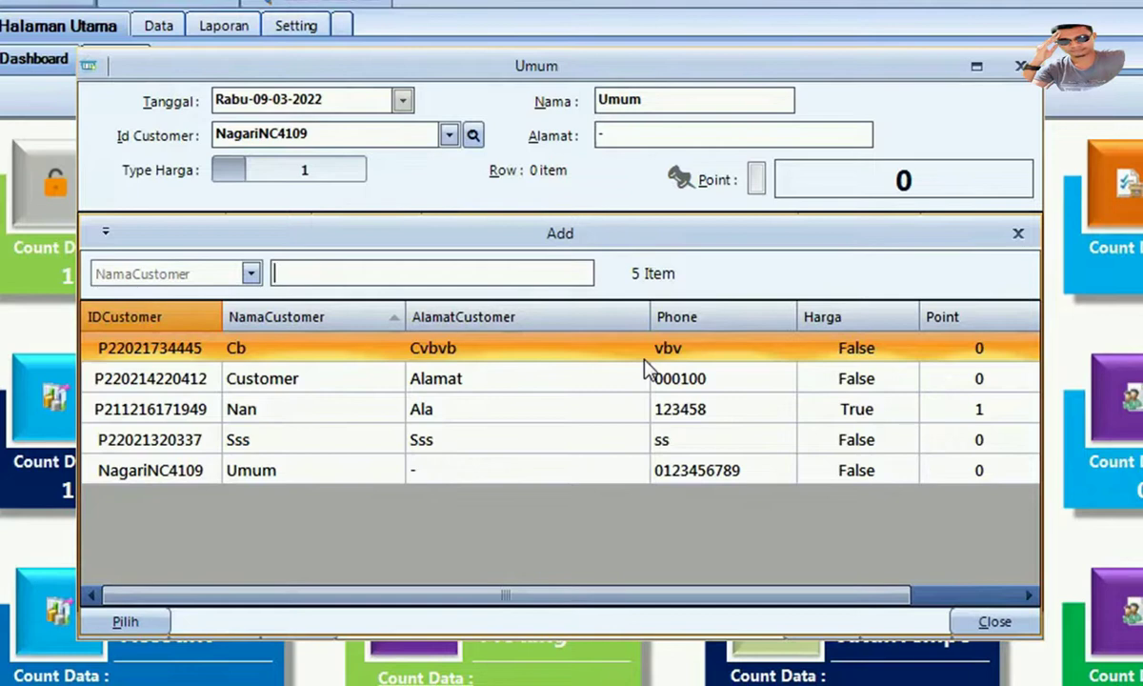
Choose the fourth customer in the customer list for the sale
{"action": "key", "text": "Down"}
{"action": "key", "text": "Up"}
{"action": "key", "text": "Down"}
{"action": "key", "text": "Down"}
{"action": "key", "text": "Down"}
{"action": "key", "text": "Down"}
{"action": "key", "text": "Up"}
{"action": "key", "text": "Up"}
{"action": "key", "text": "Up"}
{"action": "key", "text": "Down"}
{"action": "key", "text": "Up"}
{"action": "key", "text": "Down"}
{"action": "key", "text": "Up"}
{"action": "key", "text": "Down"}
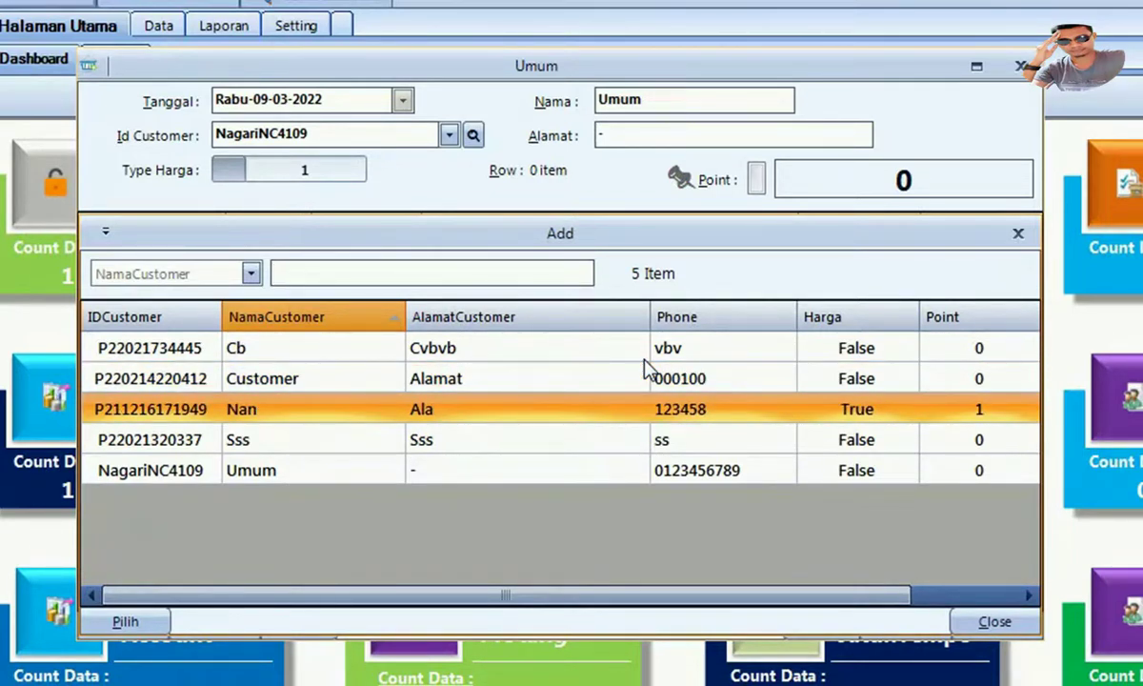
{"action": "key", "text": "Up"}
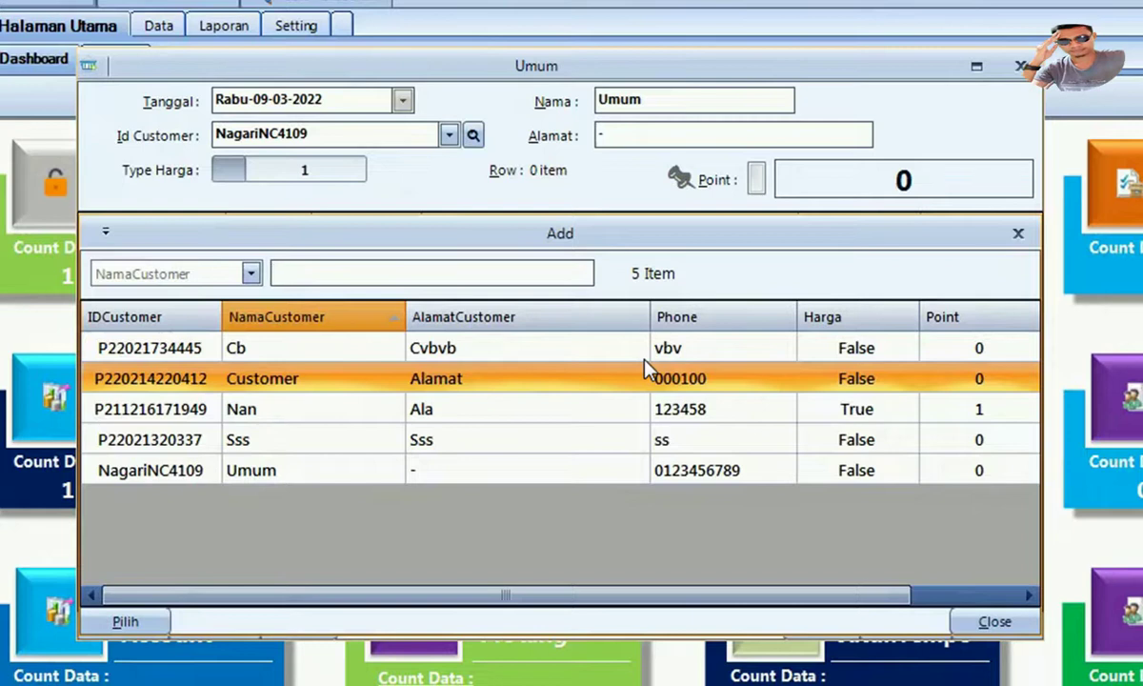
{"action": "key", "text": "Down"}
{"action": "key", "text": "Down"}
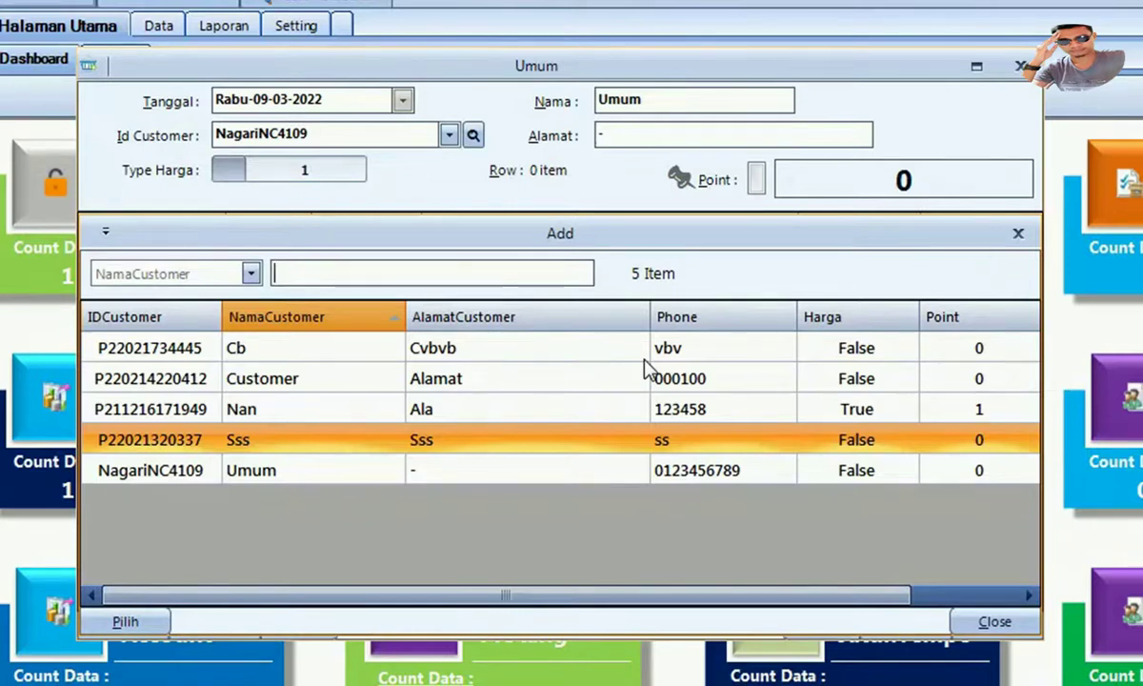
{"action": "key", "text": "Return"}
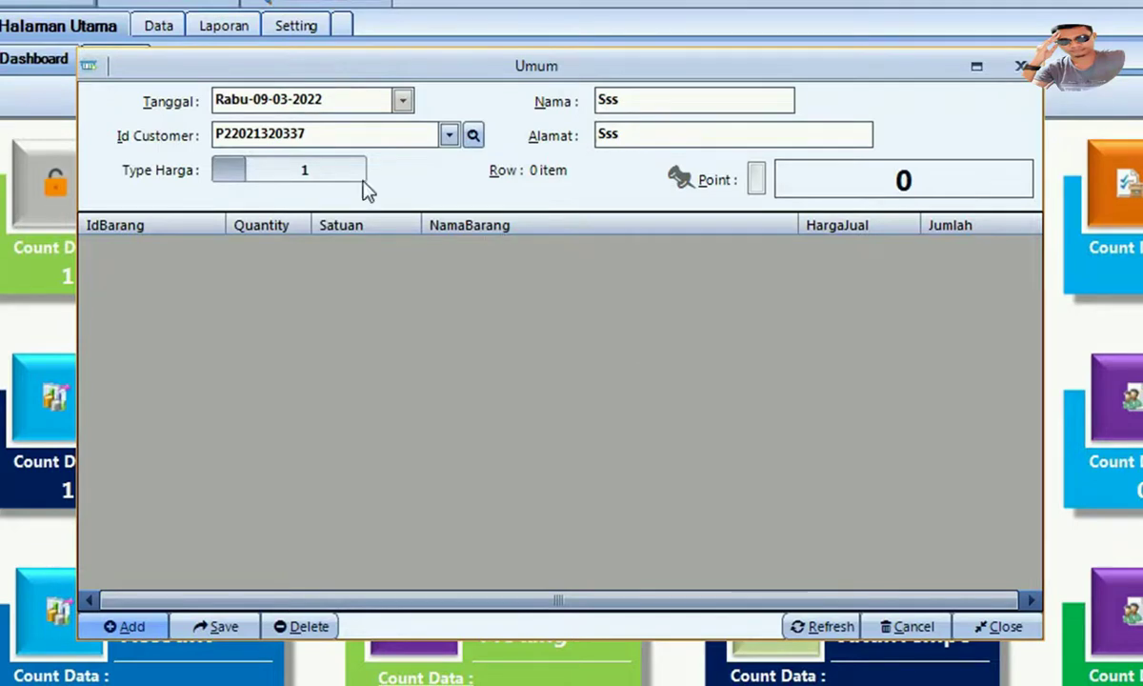
Check the customer's name and address in the Nama and Alamat fields
{"action": "left_click", "coordinate": [653, 95]}
{"action": "double_click", "coordinate": [654, 95]}
{"action": "left_click", "coordinate": [640, 132]}
{"action": "double_click", "coordinate": [626, 133]}
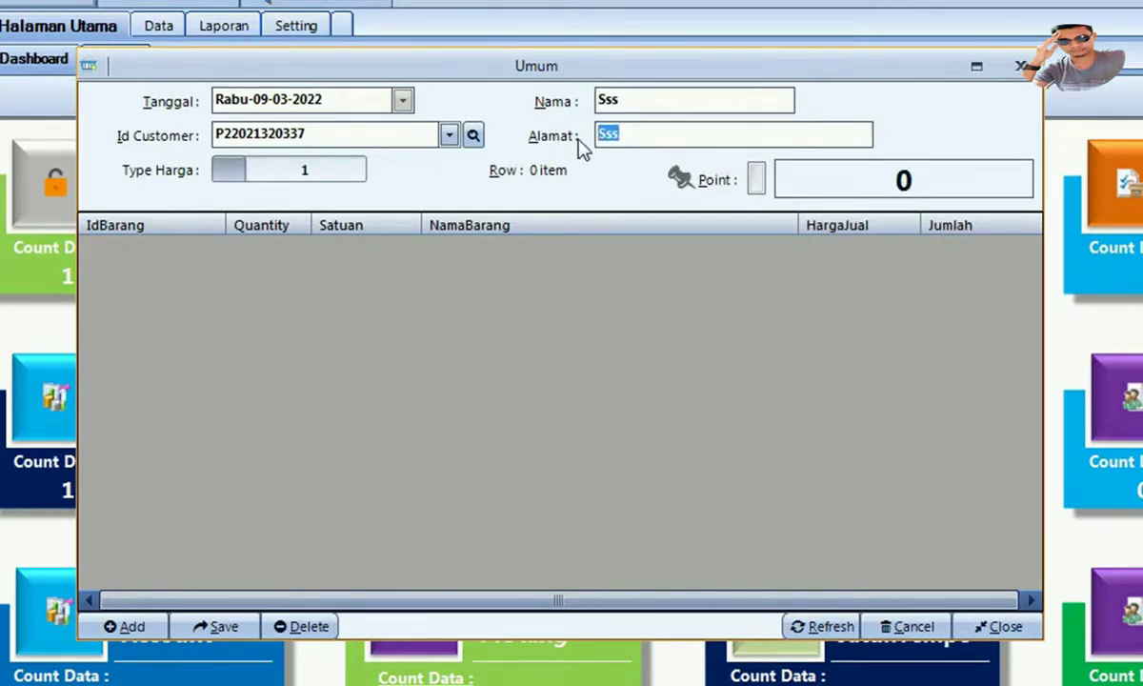
{"action": "mouse_move", "coordinate": [619, 134]}
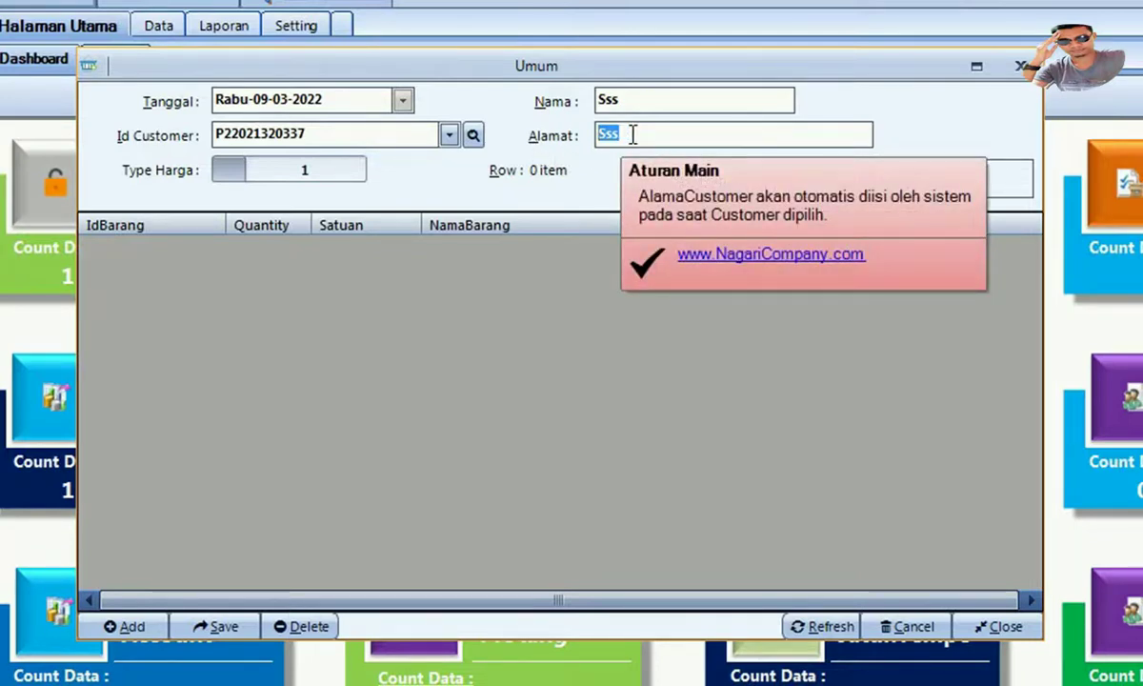
{"action": "mouse_move", "coordinate": [294, 183]}
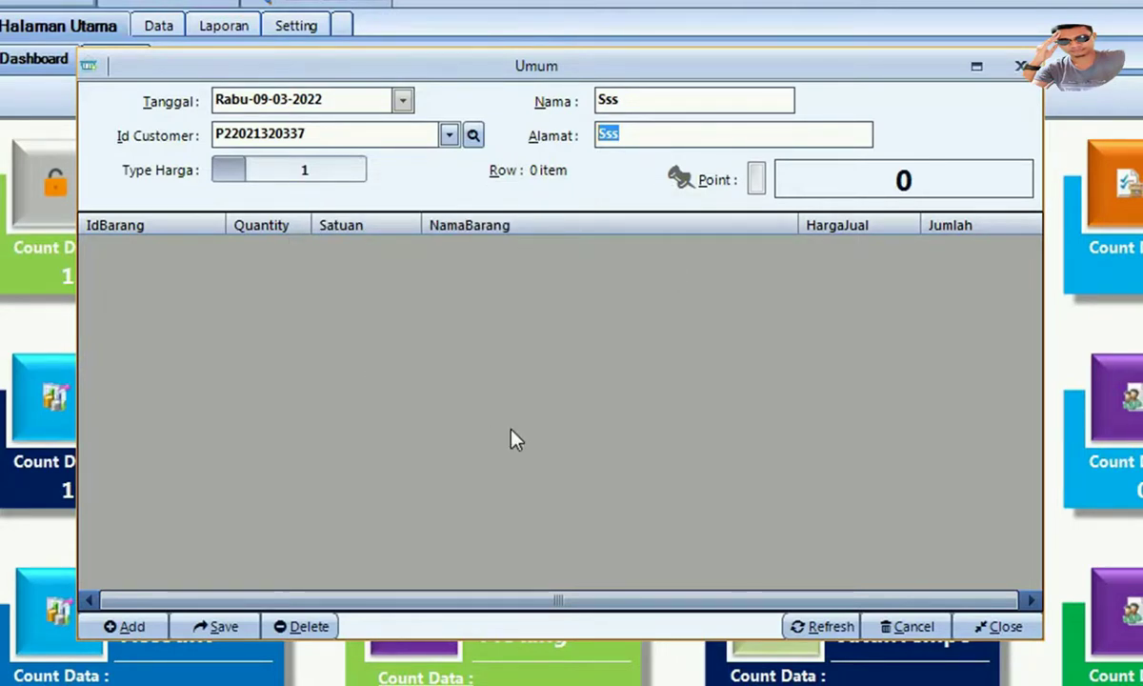
Search the items for "top su" and add TOP SUSU (RTG) to the sale with quantity 5
{"action": "key", "text": "Return"}
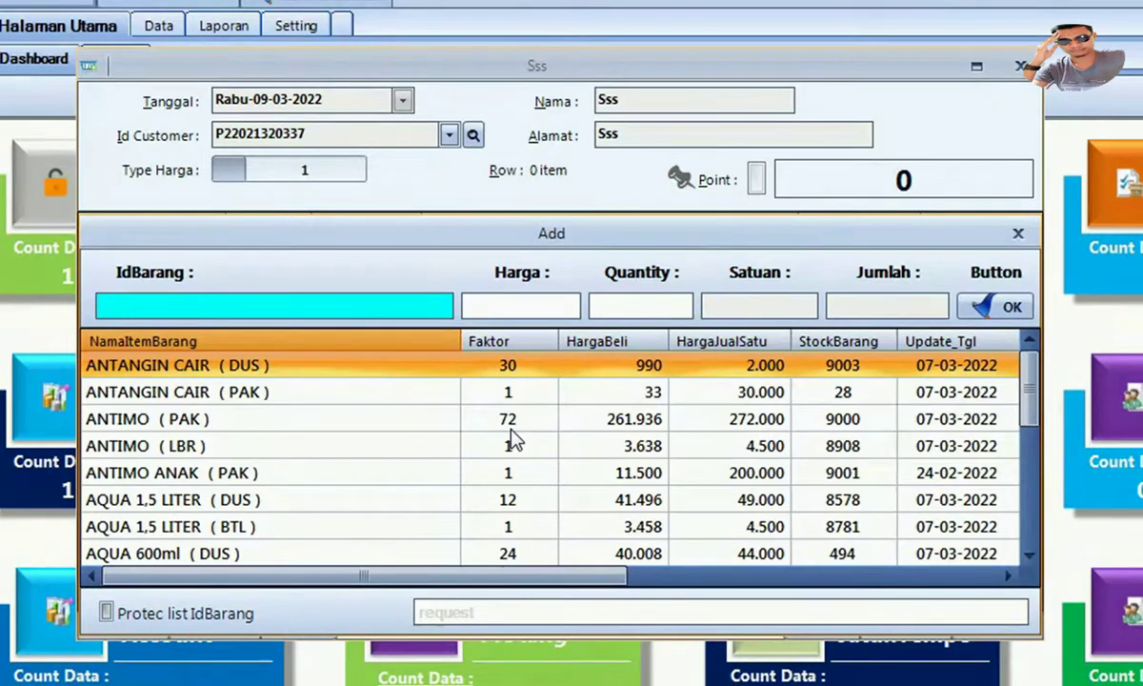
{"action": "type", "text": "f"}
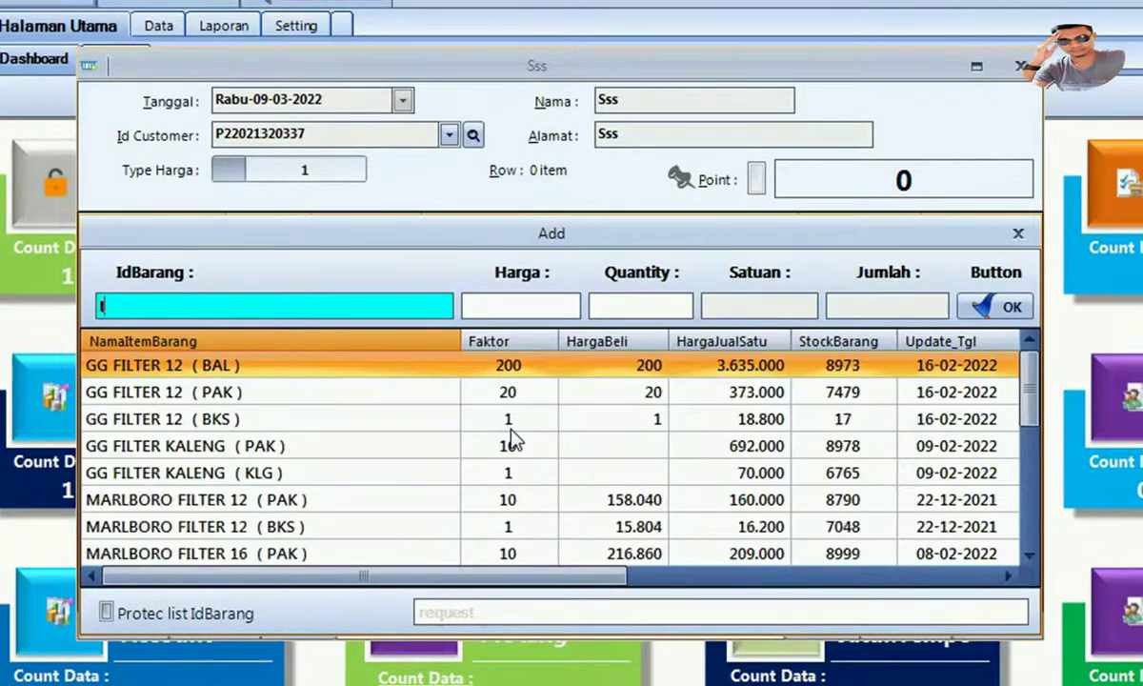
{"action": "type", "text": "op s"}
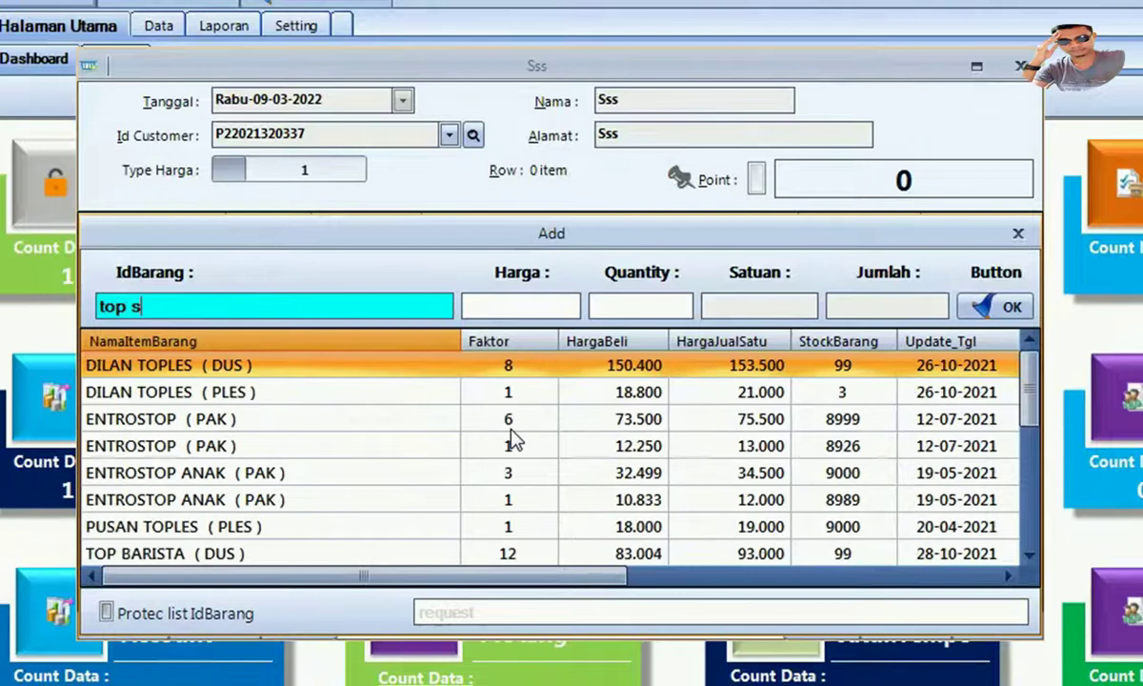
{"action": "type", "text": "u"}
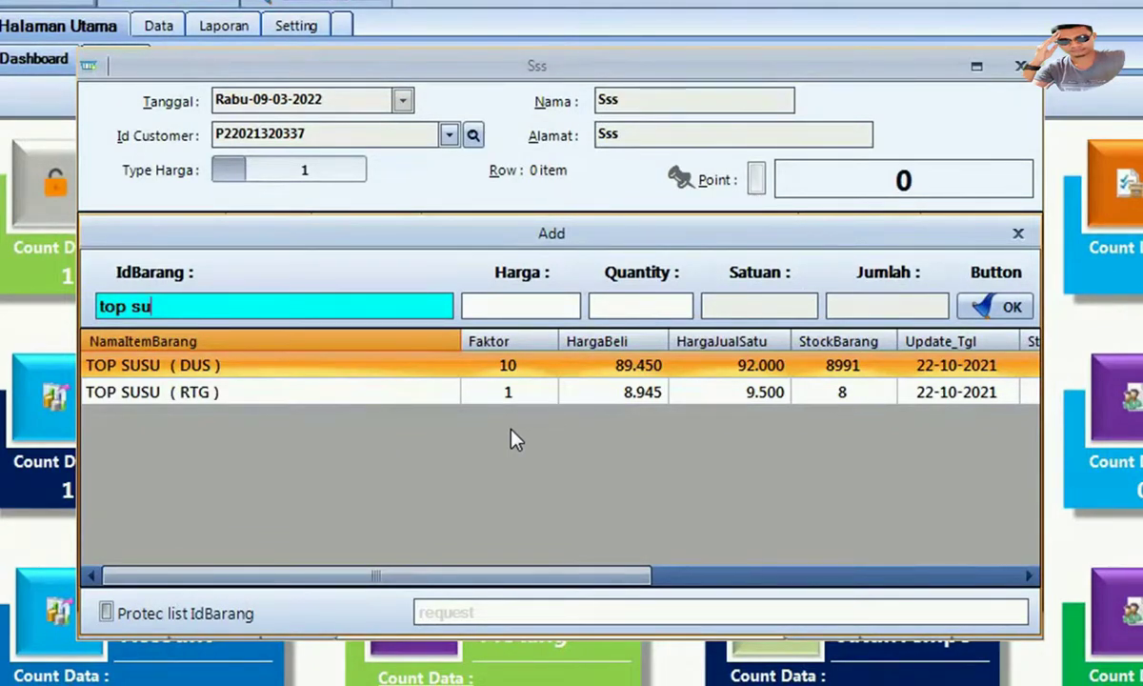
{"action": "key", "text": "Down"}
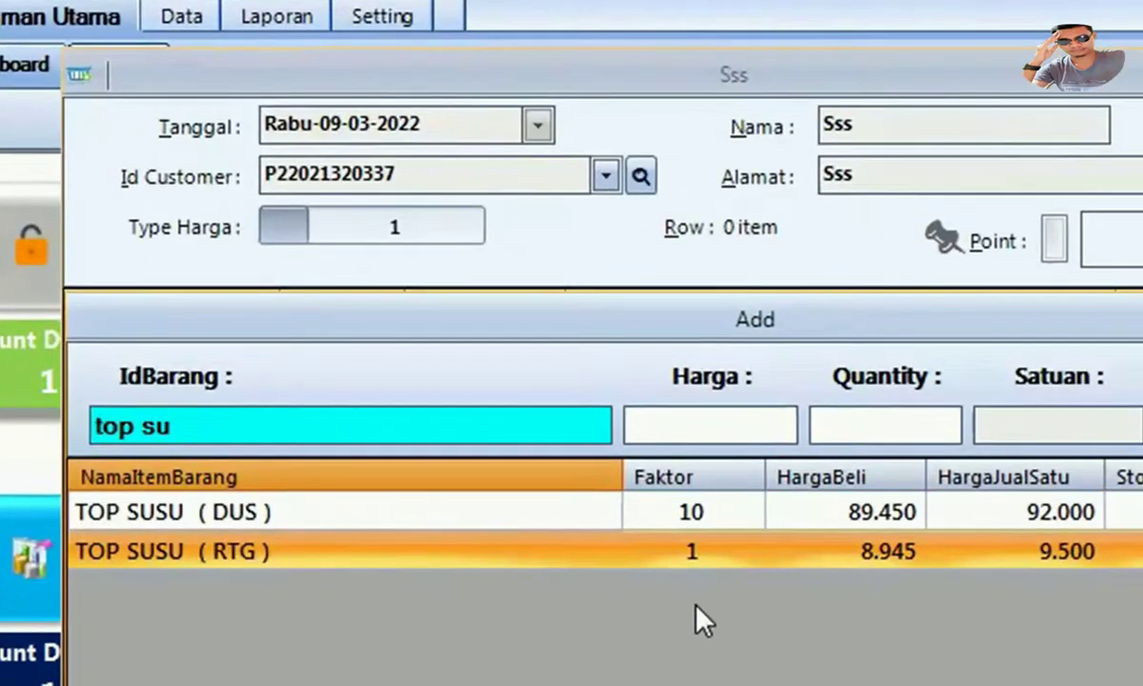
{"action": "key", "text": "Return"}
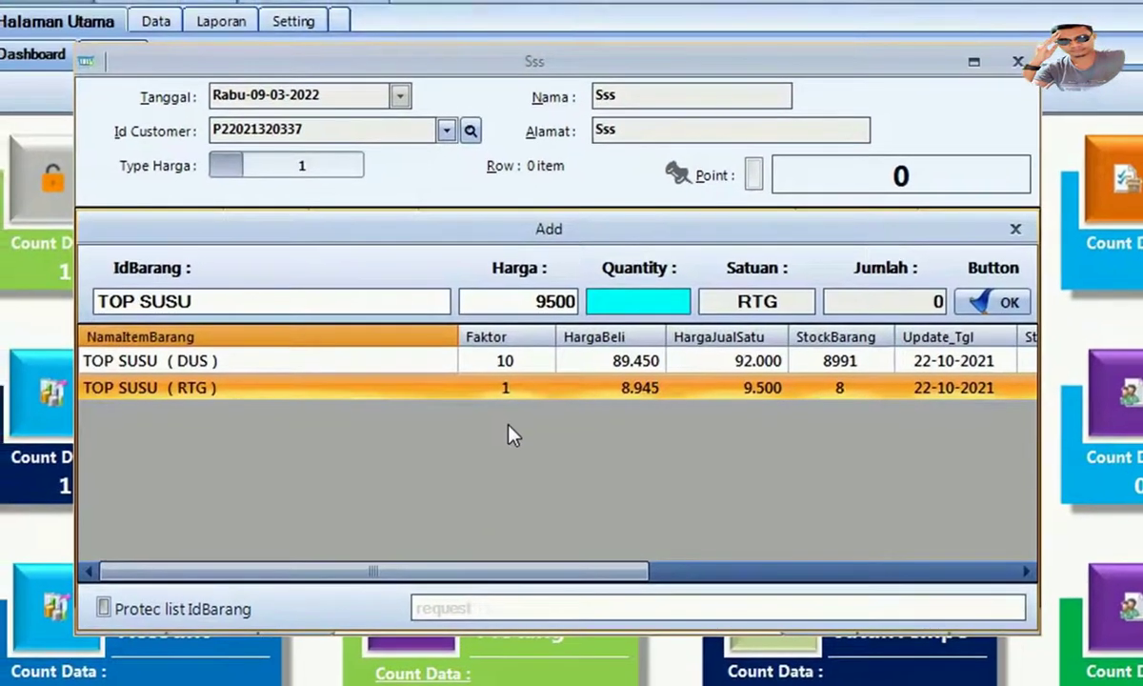
{"action": "type", "text": "5"}
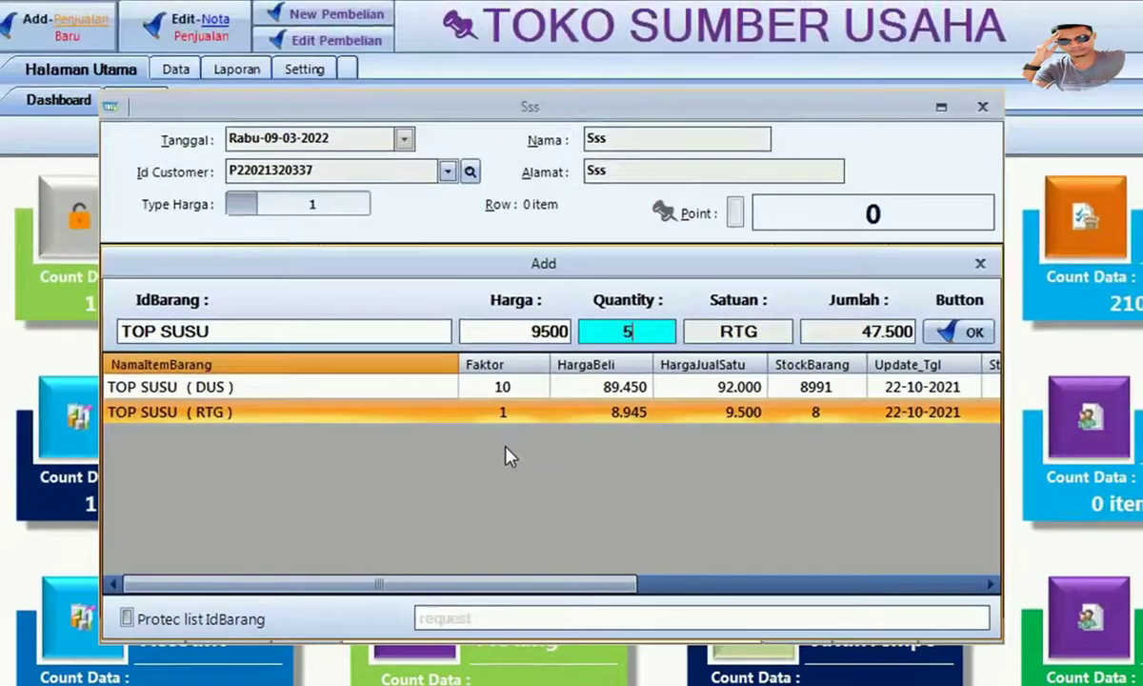
{"action": "key", "text": "Return"}
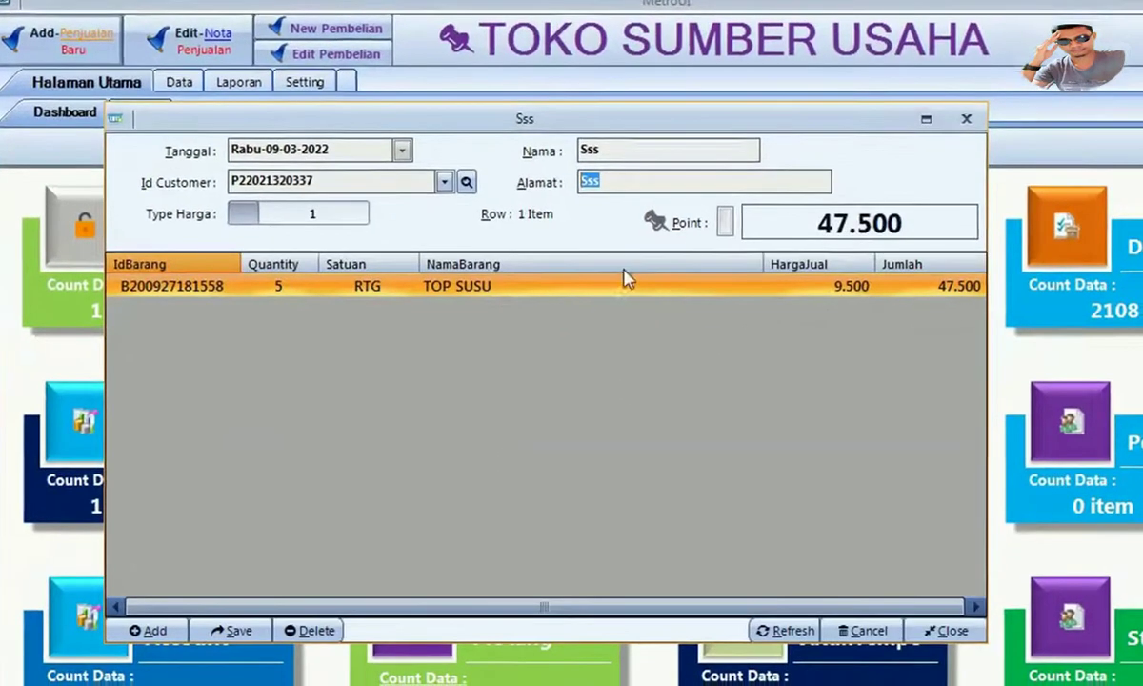
{"action": "left_click", "coordinate": [482, 295]}
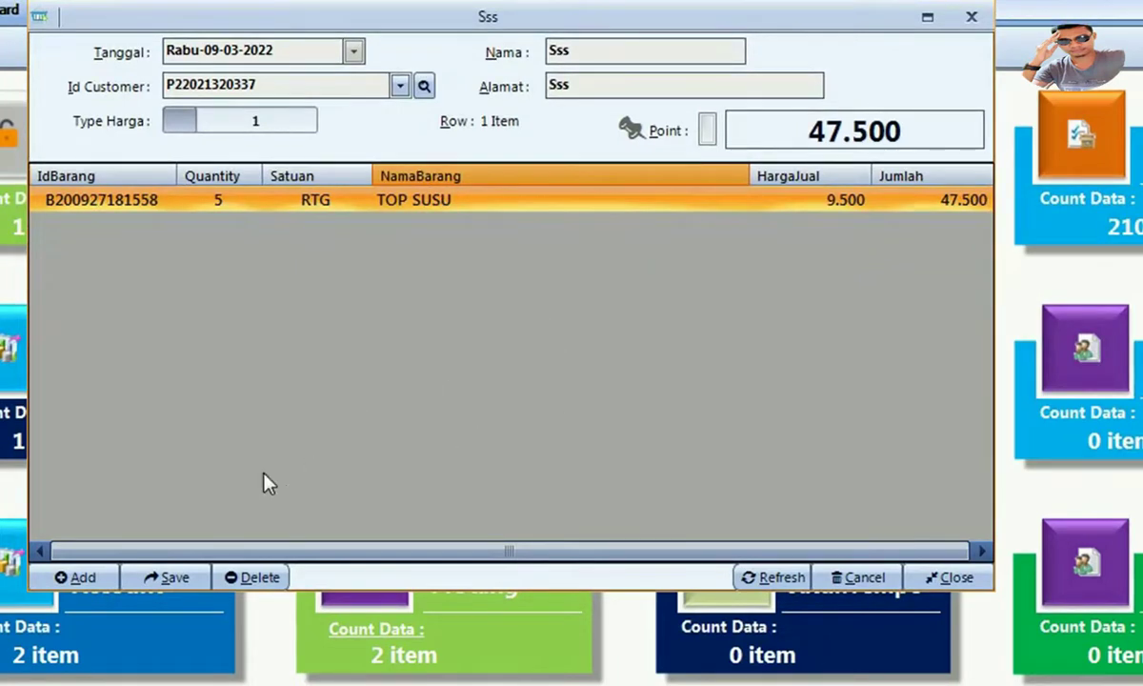
Search the items for "para" and add PARAMEX (LBR) to the sale with quantity 6
{"action": "left_click", "coordinate": [99, 583]}
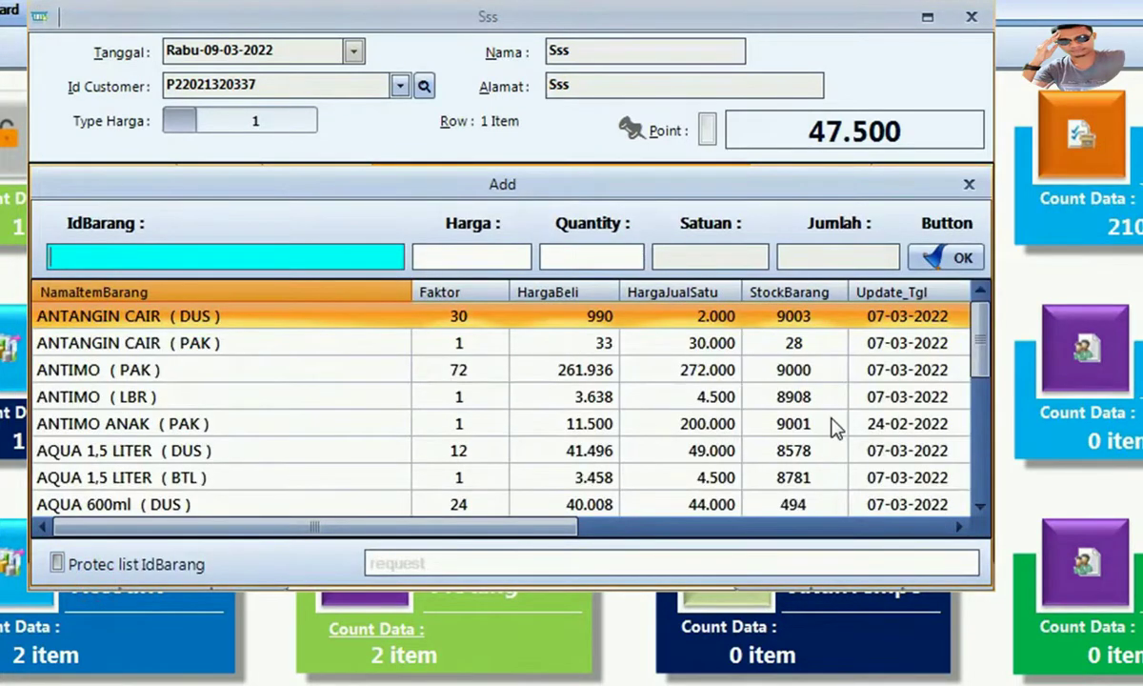
{"action": "type", "text": "para"}
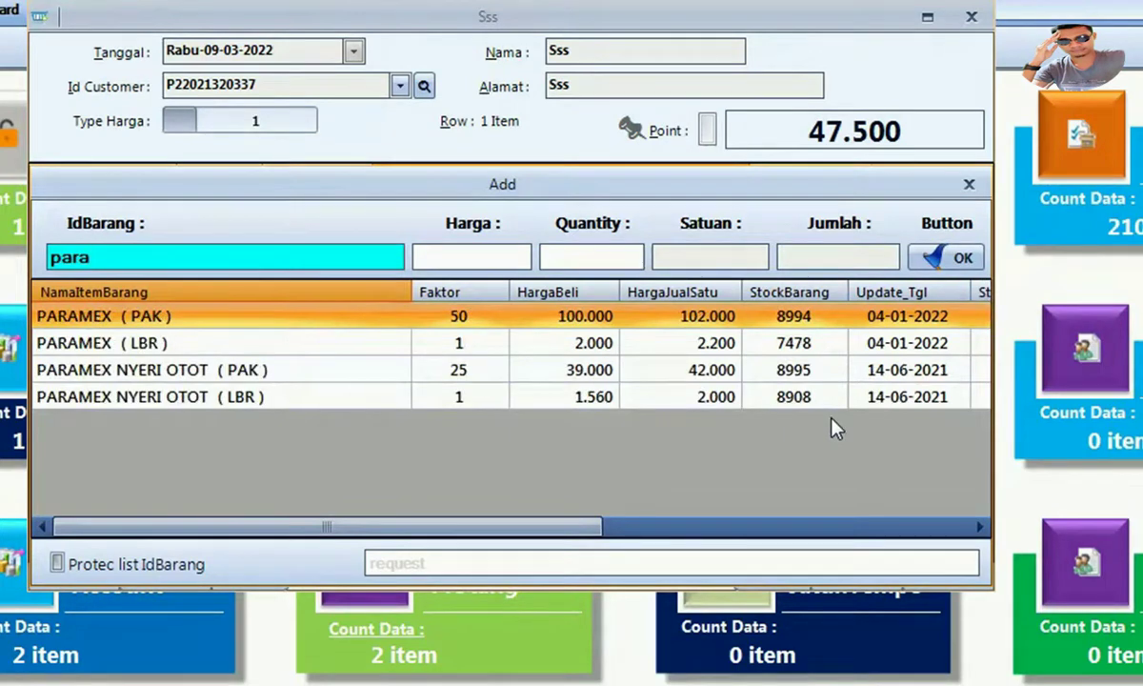
{"action": "key", "text": "Down"}
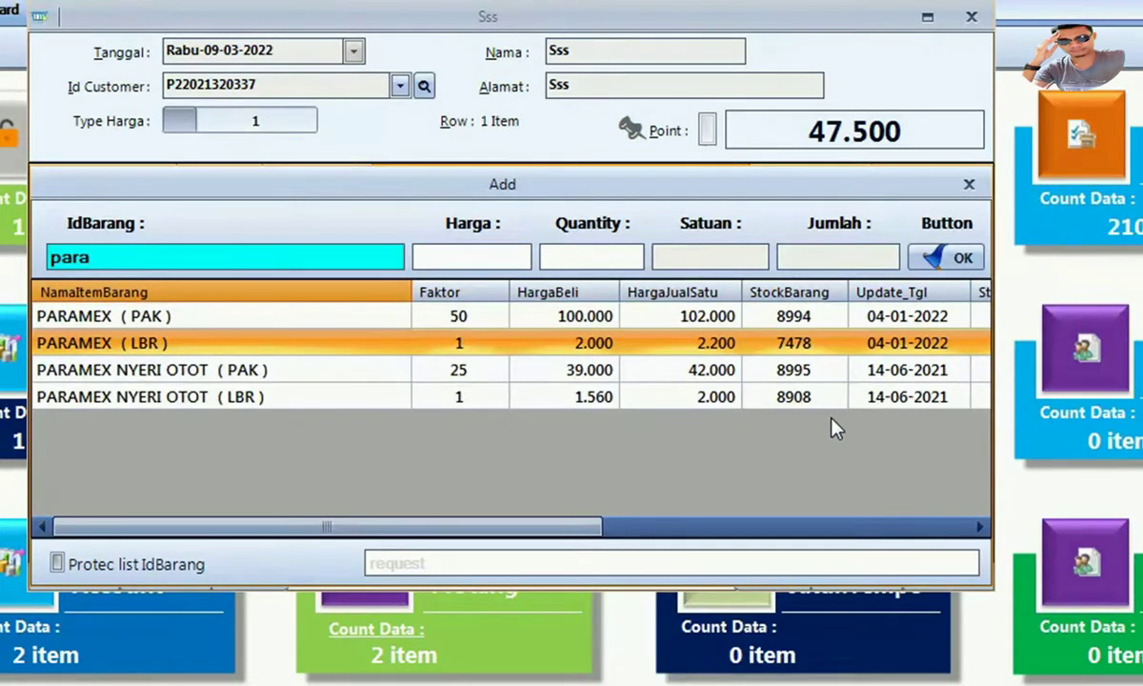
{"action": "key", "text": "Down"}
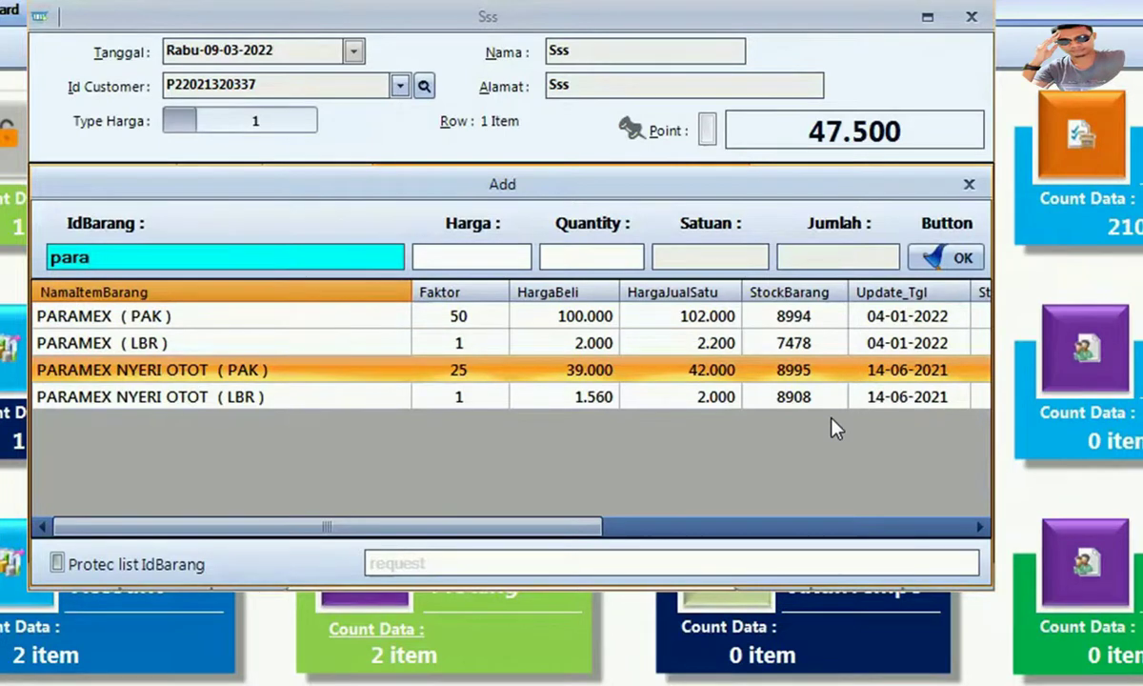
{"action": "key", "text": "Down"}
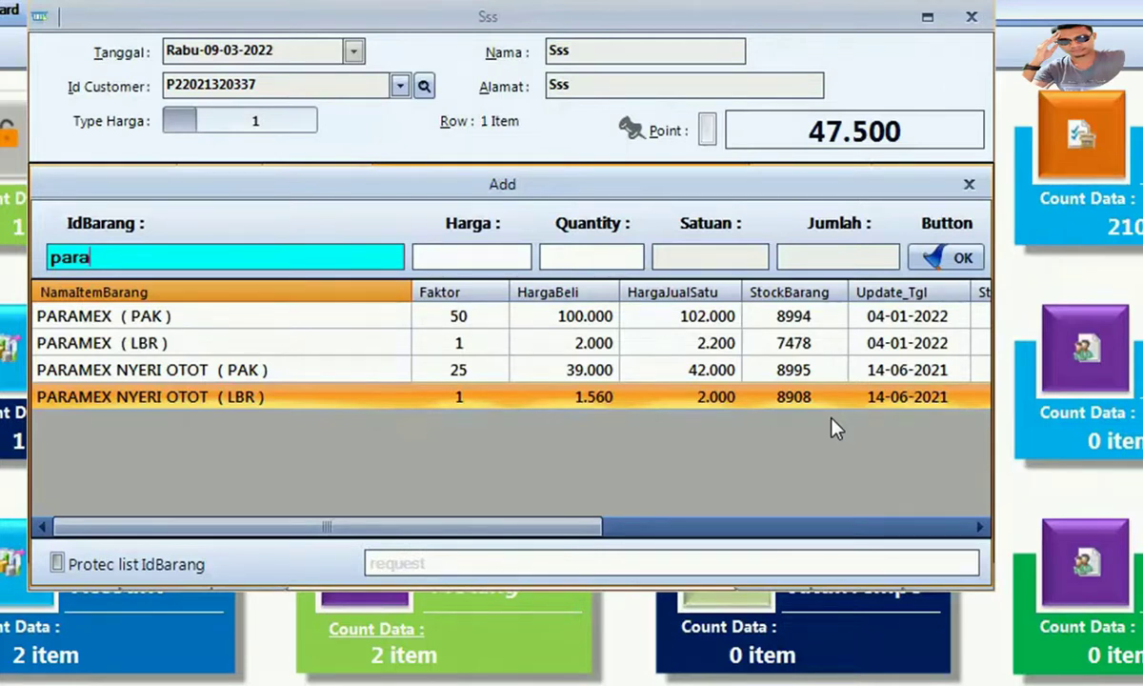
{"action": "key", "text": "Up"}
{"action": "key", "text": "Up"}
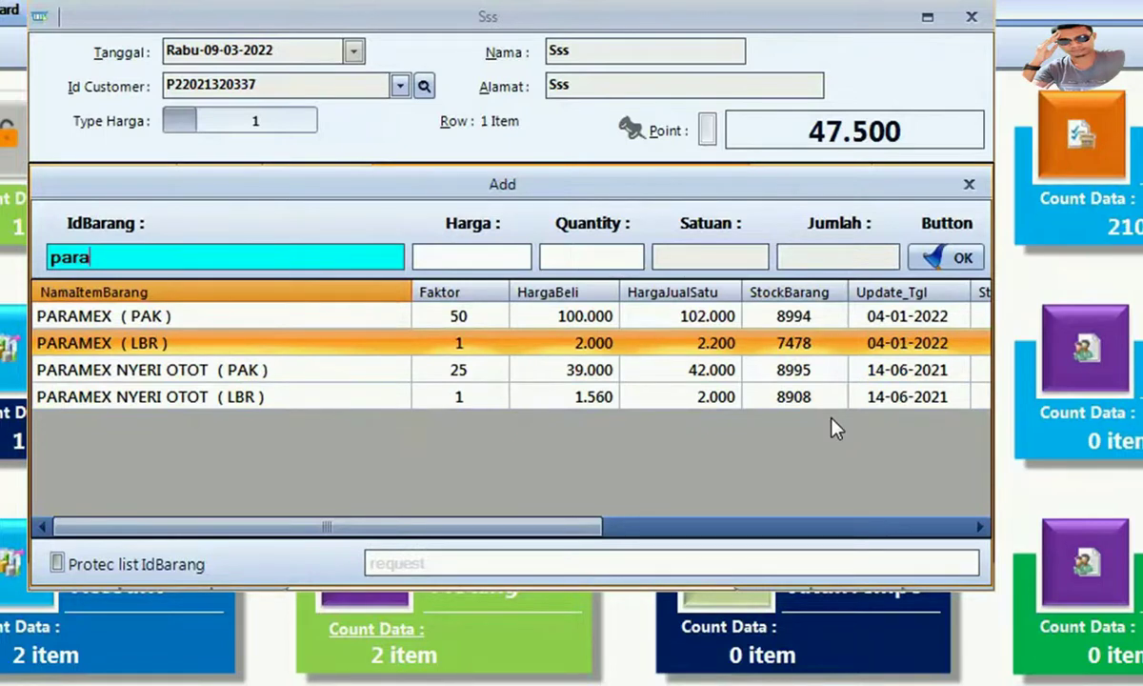
{"action": "key", "text": "Return"}
{"action": "type", "text": "6"}
{"action": "key", "text": "Return"}
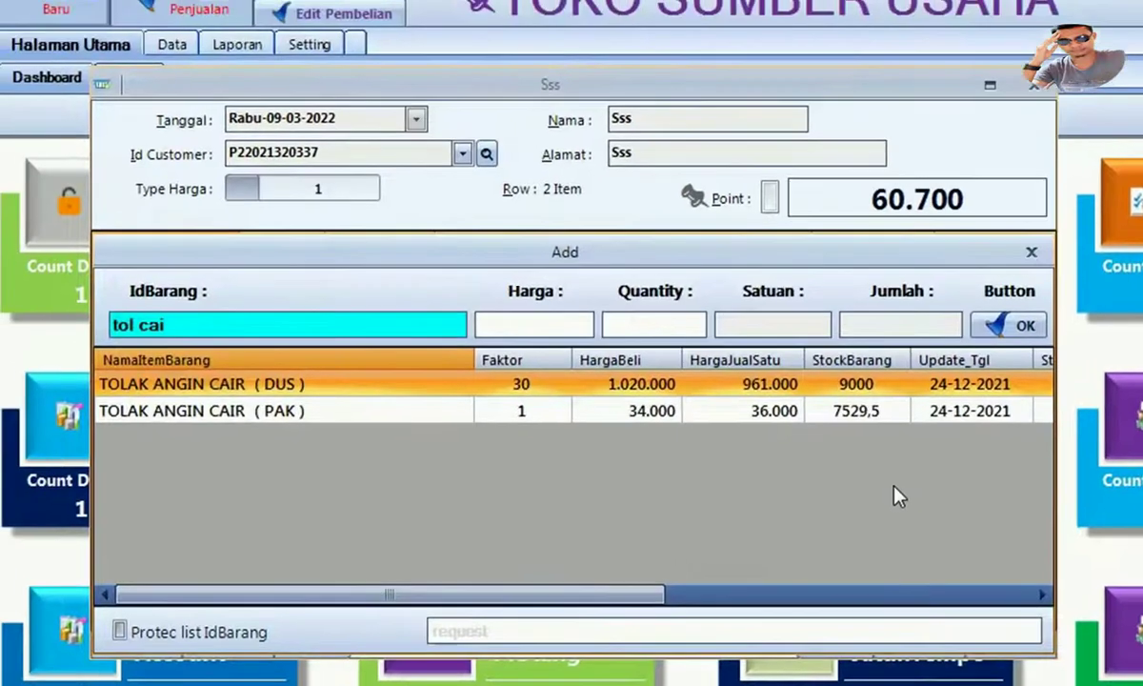
Add TOLAK ANGIN CAIR (PAK) to the sale with quantity 1 from the "tol cai" search
{"action": "key", "text": "Down"}
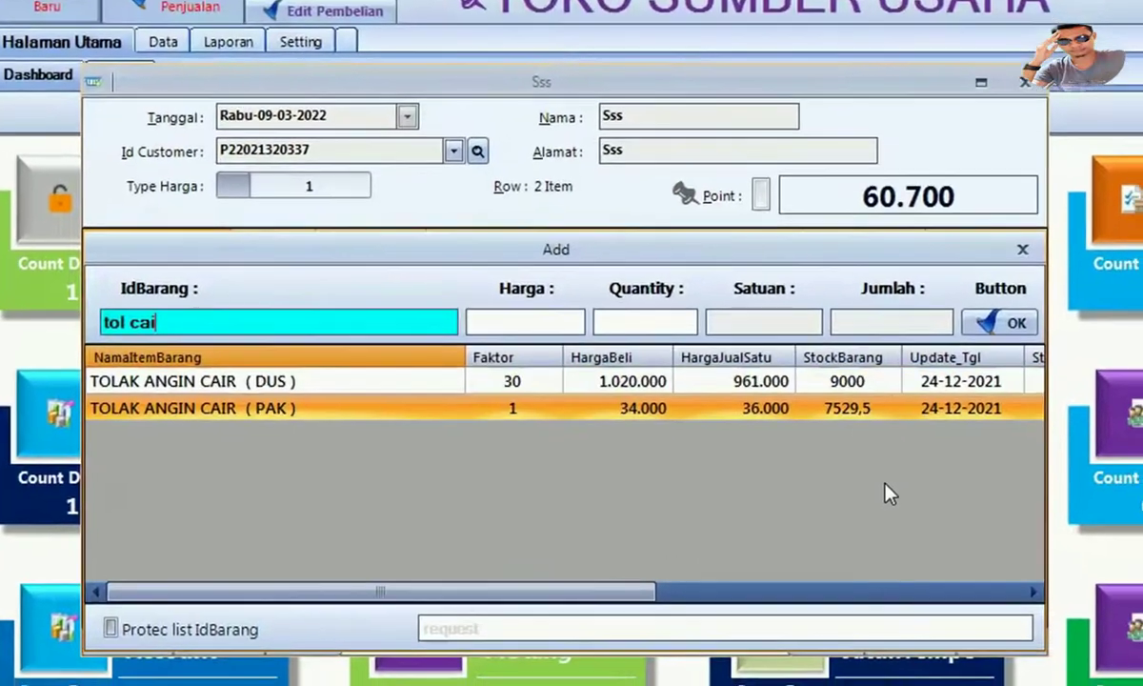
{"action": "key", "text": "Return"}
{"action": "type", "text": "1"}
{"action": "key", "text": "Return"}
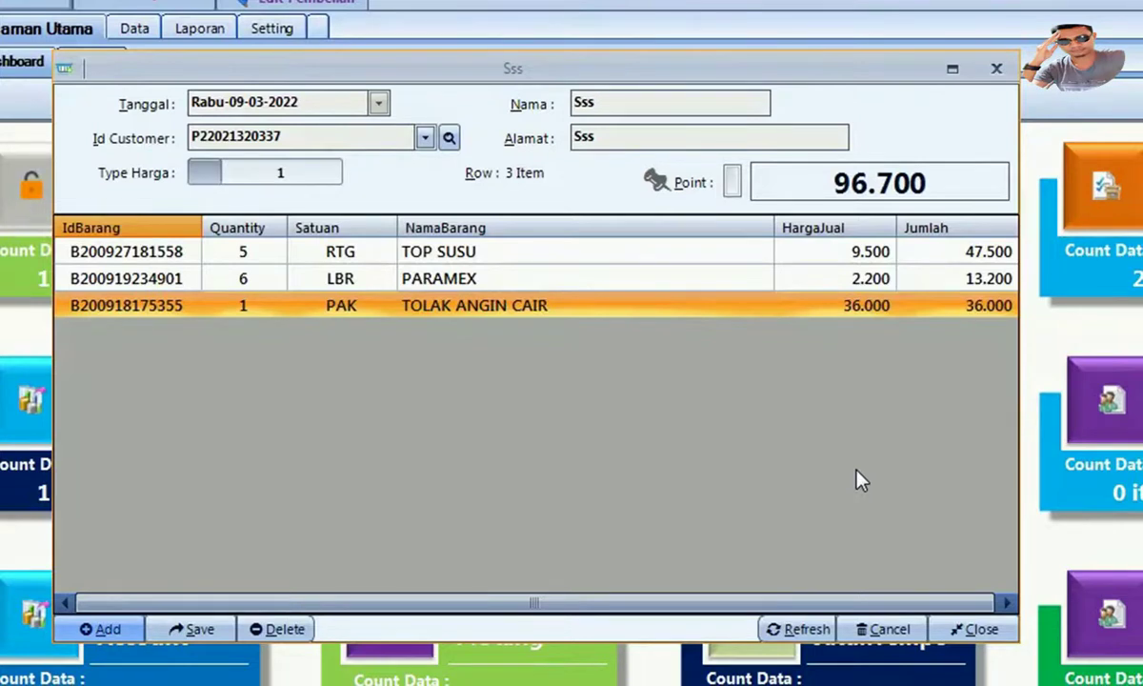
Search the items for "in sot" and add INDOMIE SOTO (DUS) to the sale with quantity 1
{"action": "key", "text": "F2"}
{"action": "type", "text": "in sot"}
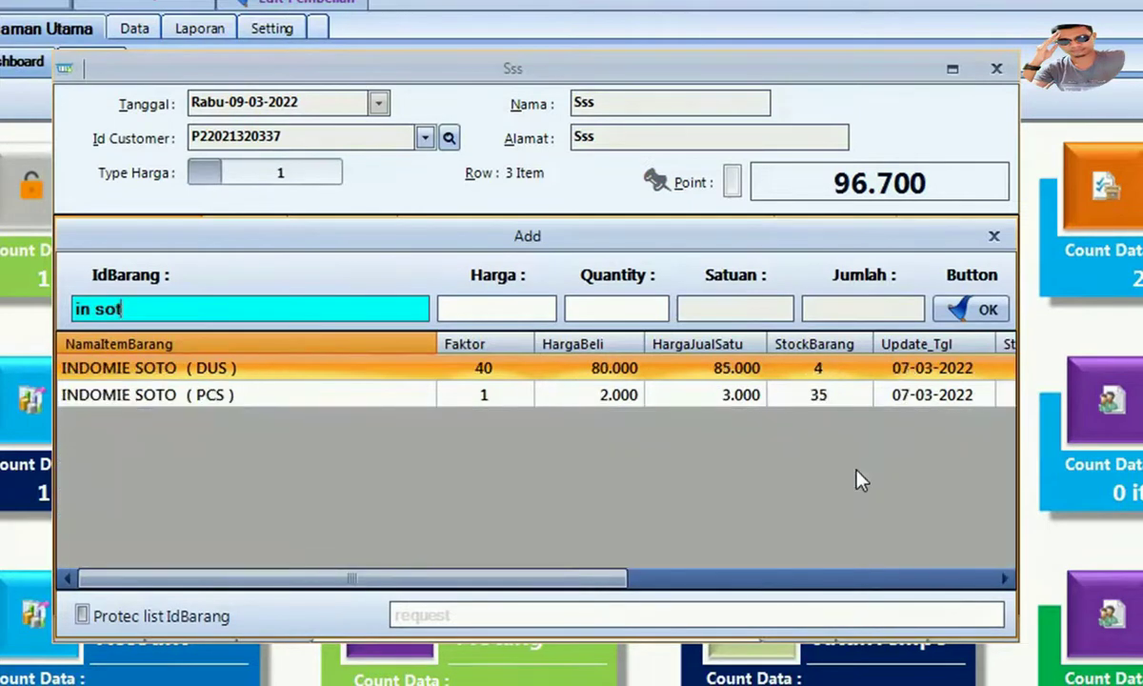
{"action": "key", "text": "Return"}
{"action": "type", "text": "1"}
{"action": "key", "text": "Return"}
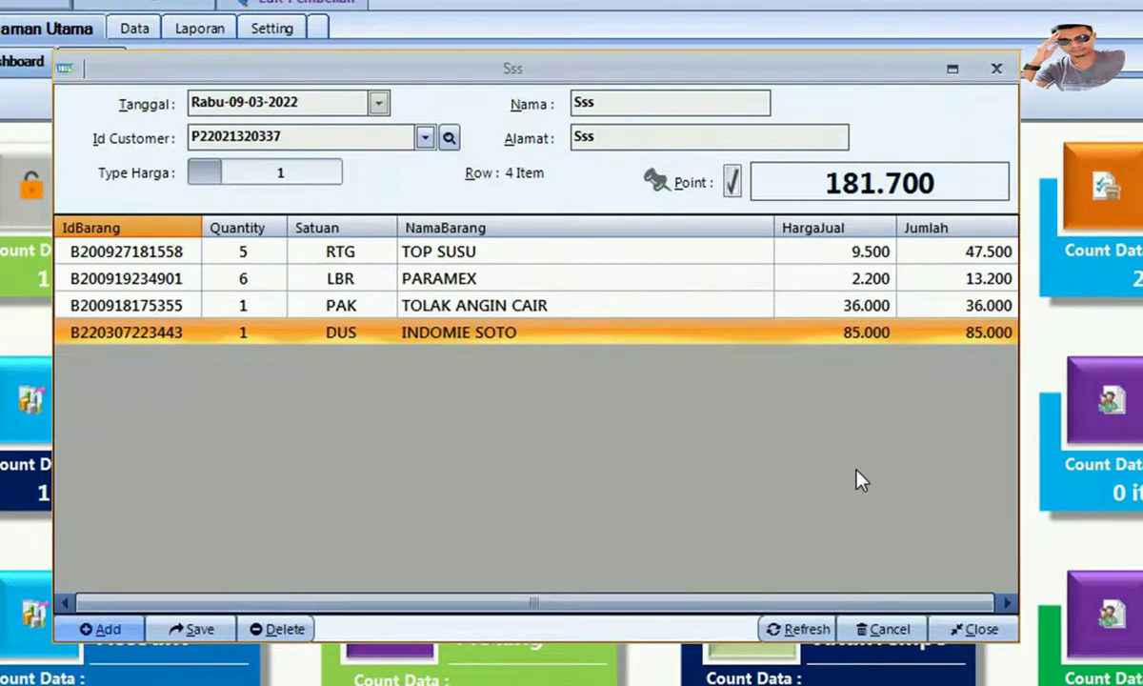
Search the items for "daku" and pick LADAKU BBK (RTG) with quantity 2 for a new sale line
{"action": "key", "text": "Insert"}
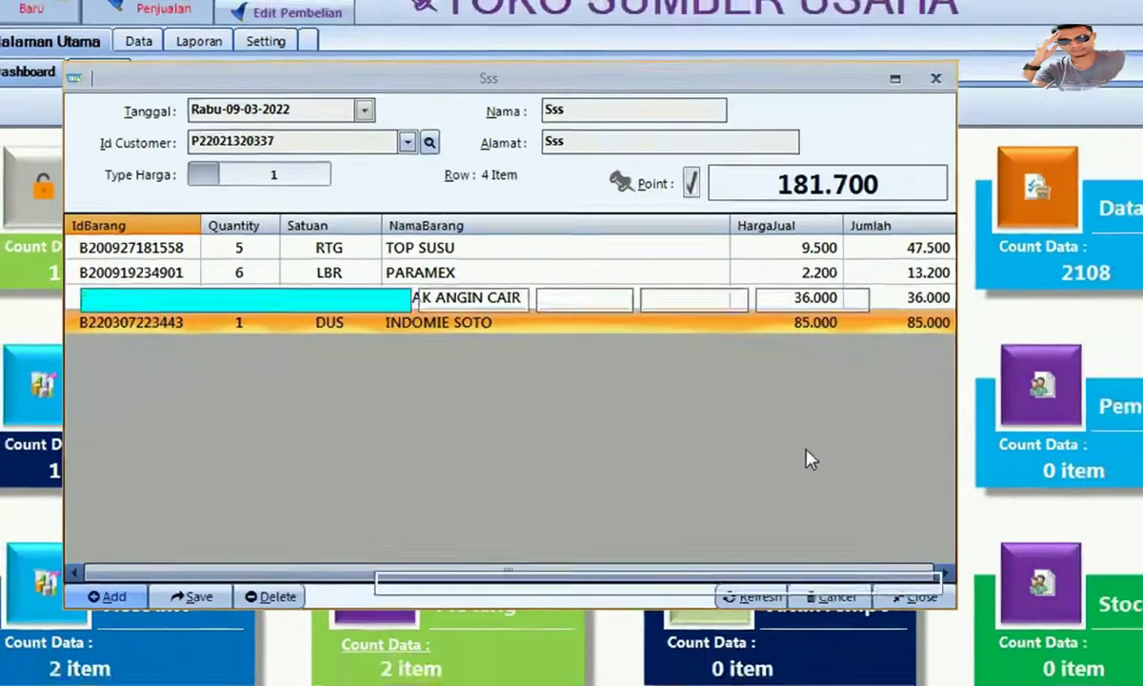
{"action": "type", "text": "daku"}
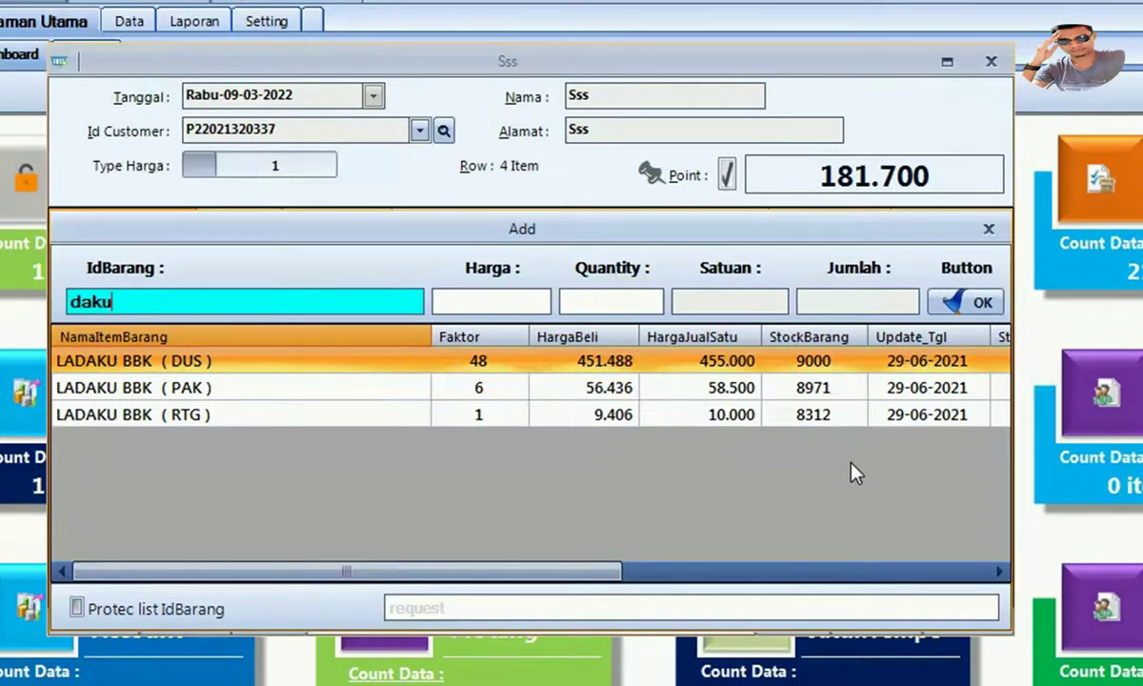
{"action": "key", "text": "Down"}
{"action": "key", "text": "Down"}
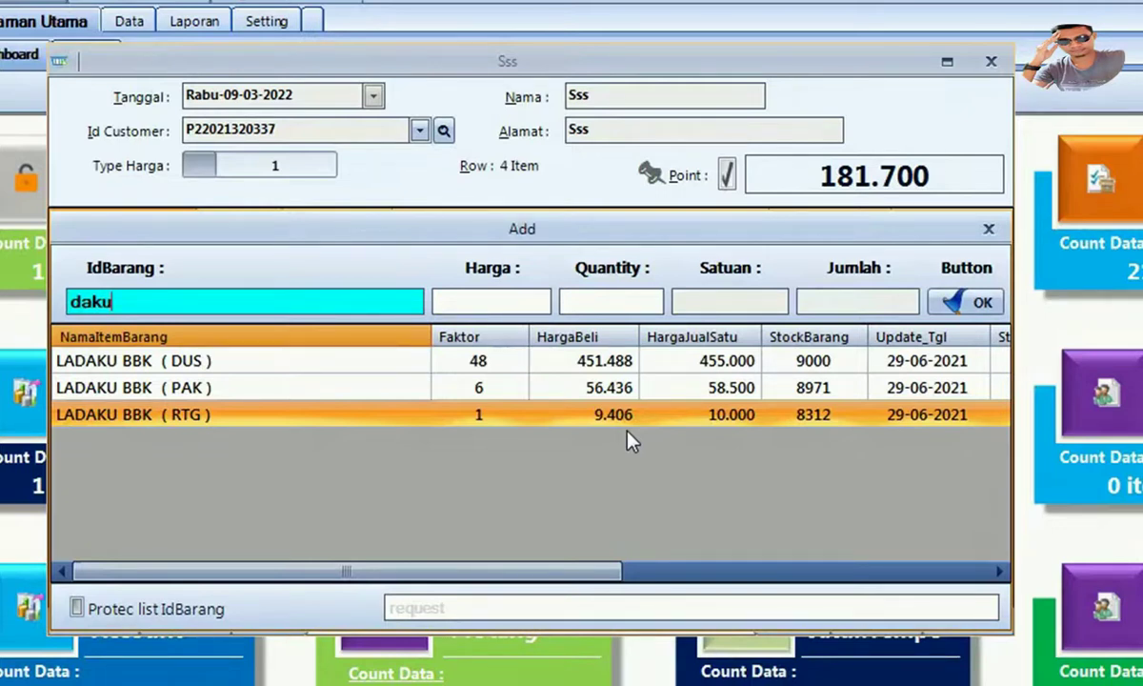
{"action": "key", "text": "Return"}
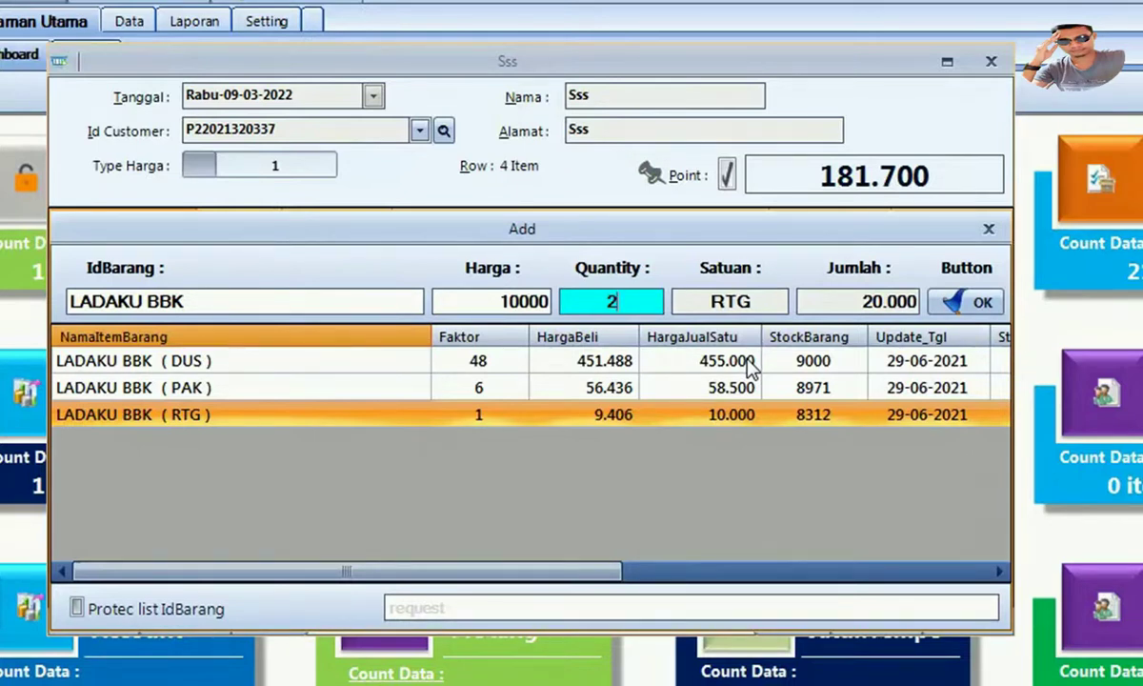
Try selling prices of 11000 and 6000 for the LADAKU BBK (RTG) line being entered
{"action": "left_click", "coordinate": [463, 301]}
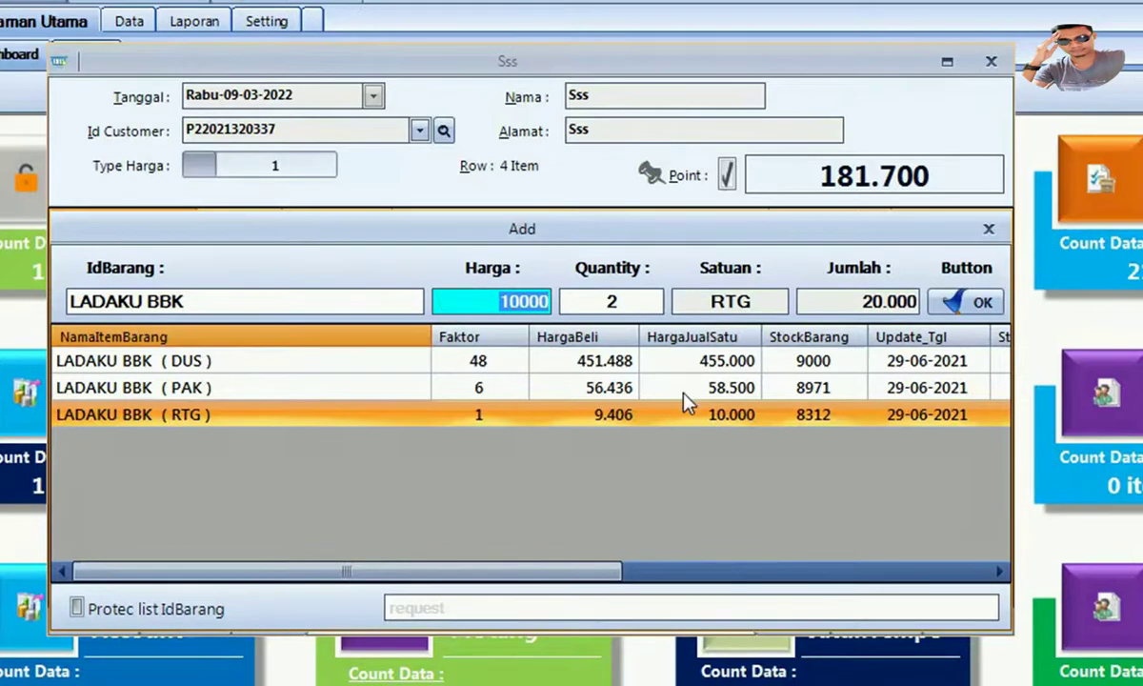
{"action": "type", "text": "11000"}
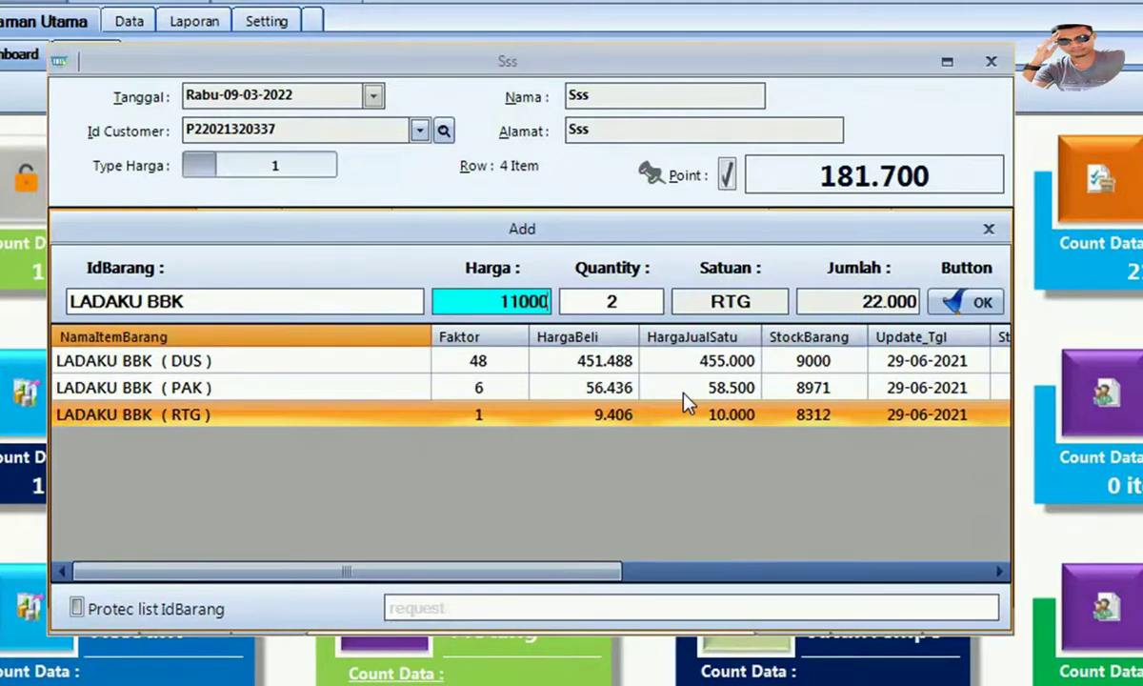
{"action": "key", "text": "Return"}
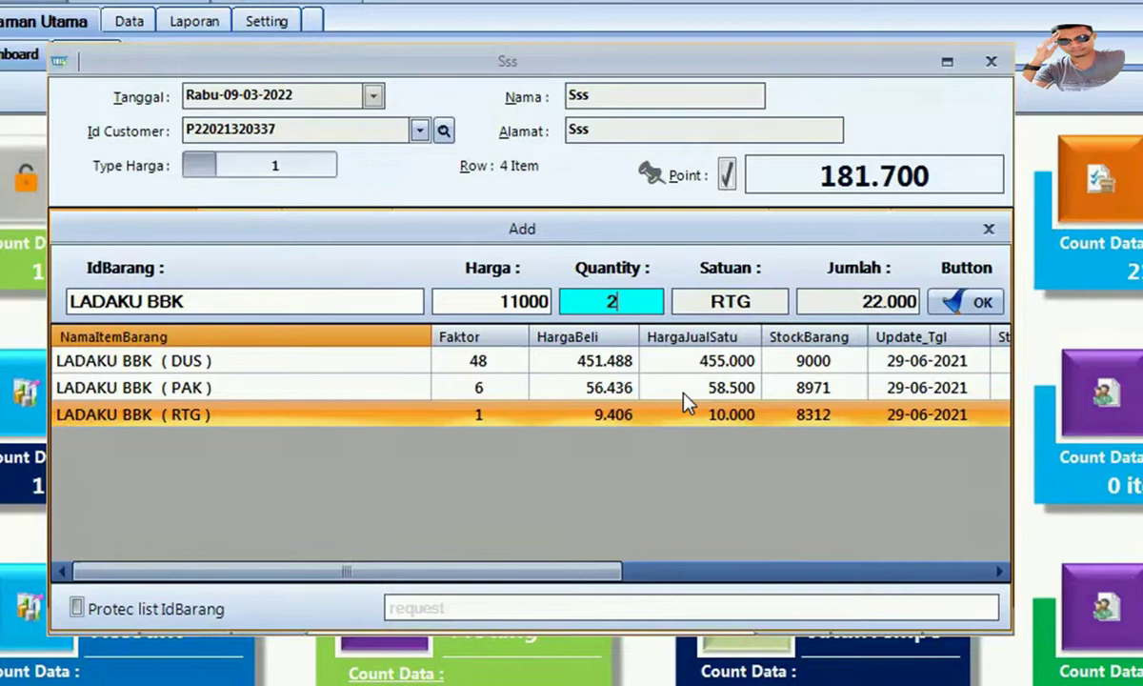
{"action": "left_click", "coordinate": [509, 299]}
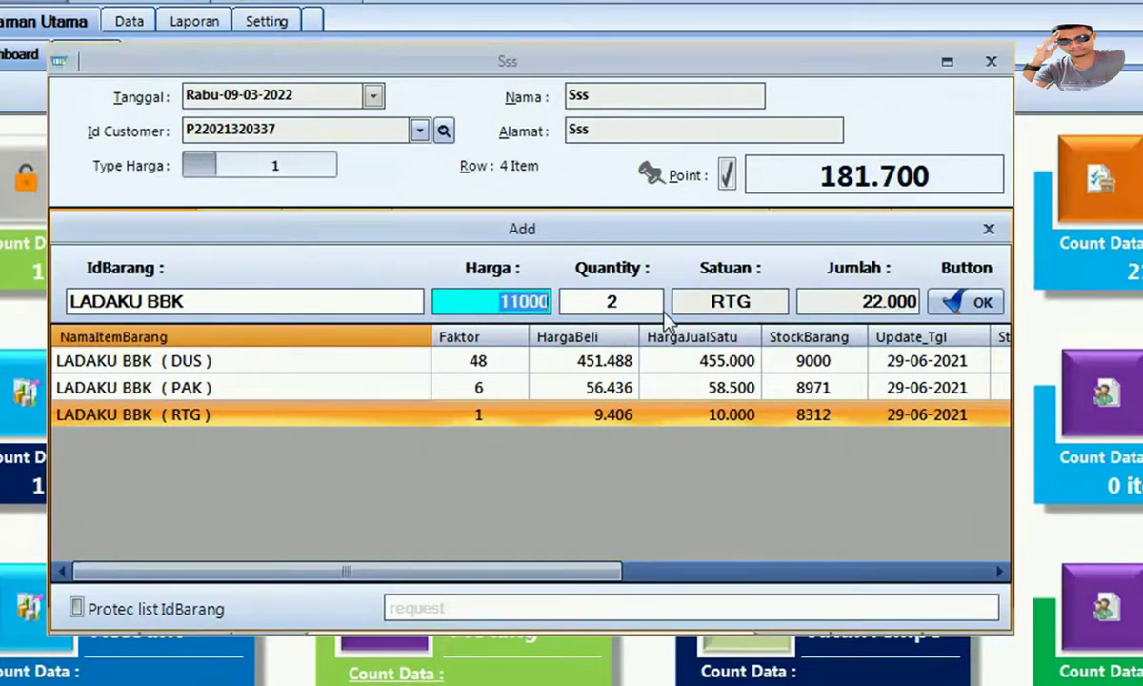
{"action": "type", "text": "6000"}
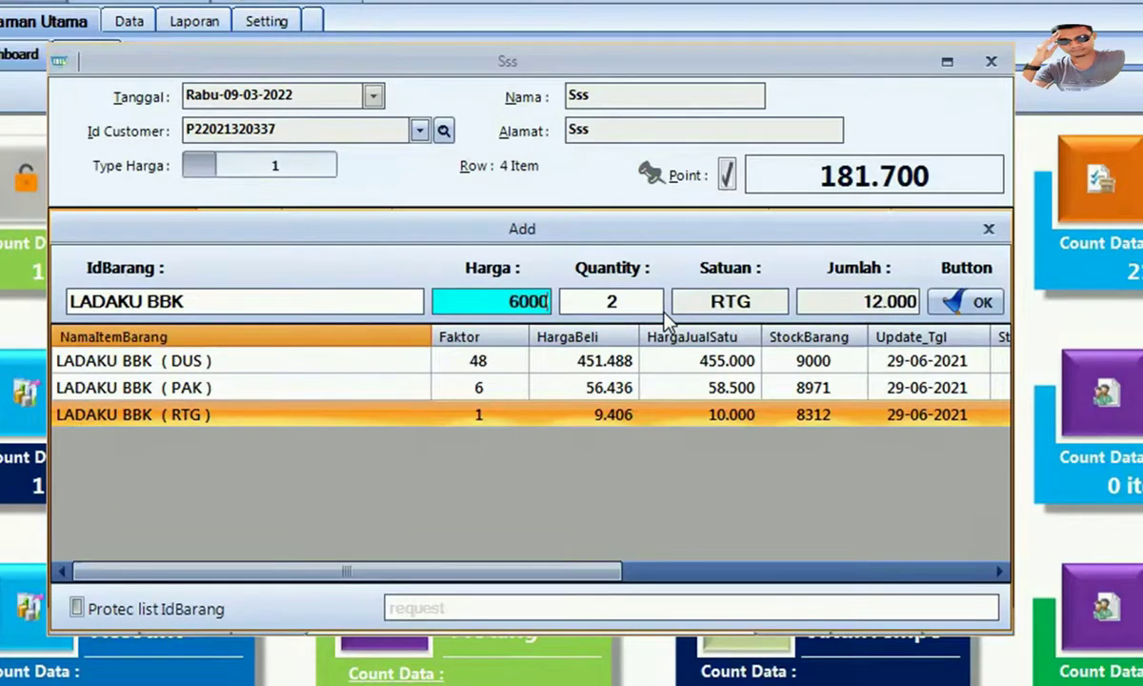
{"action": "key", "text": "Return"}
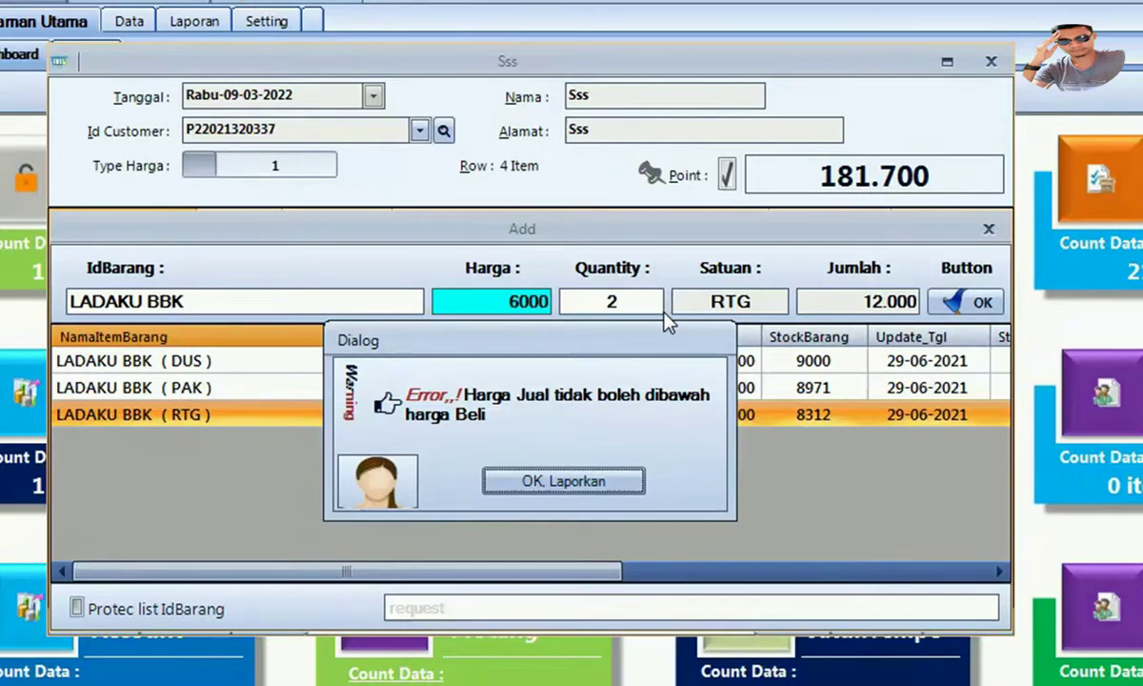
{"action": "left_click", "coordinate": [583, 482]}
Set the LADAKU BBK (RTG) price to 10000 with quantity 2 and add the line to the sale
{"action": "left_click", "coordinate": [490, 300]}
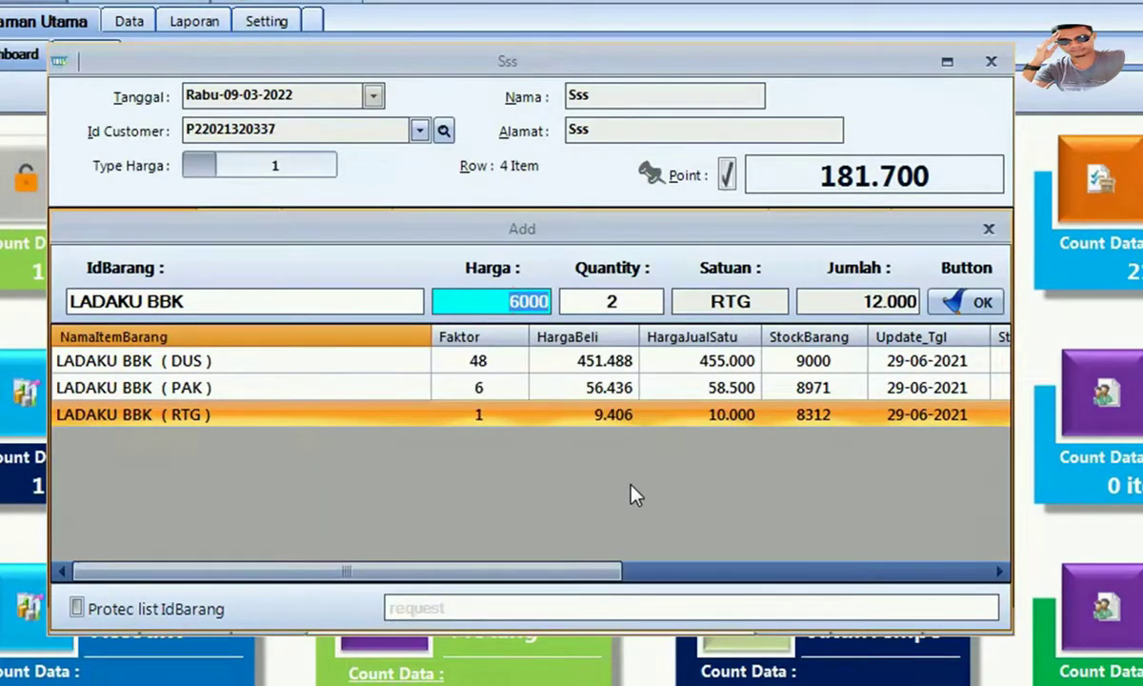
{"action": "type", "text": "10000"}
{"action": "key", "text": "Return"}
{"action": "type", "text": "2"}
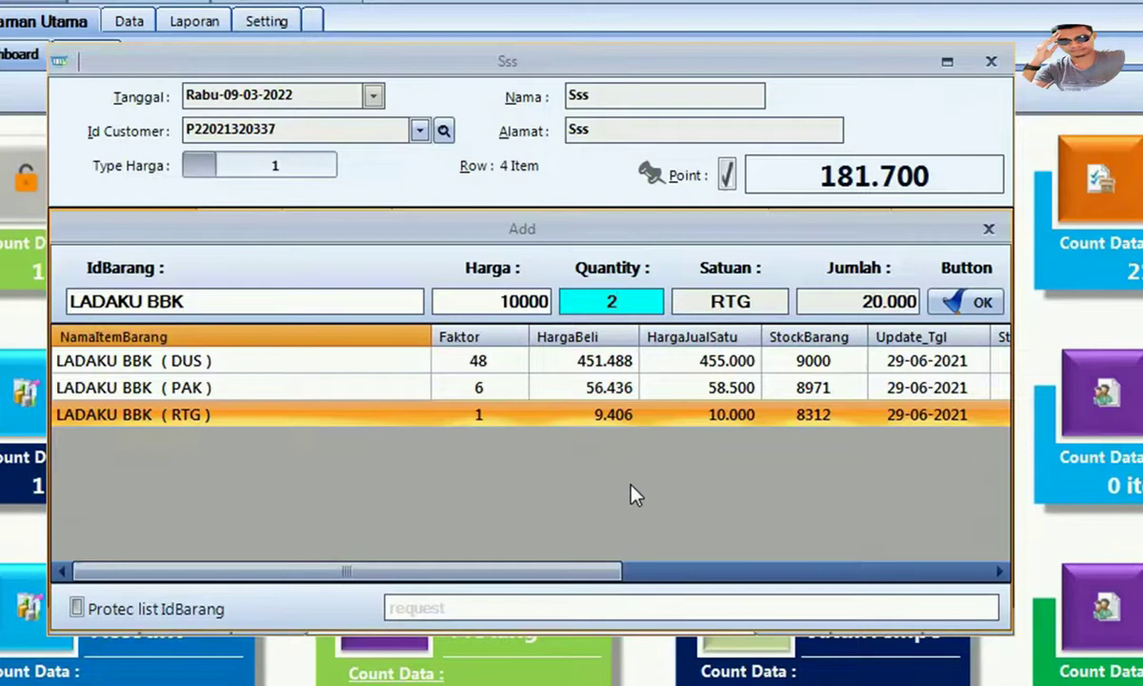
{"action": "left_click_drag", "start_coordinate": [489, 302], "coordinate": [559, 306]}
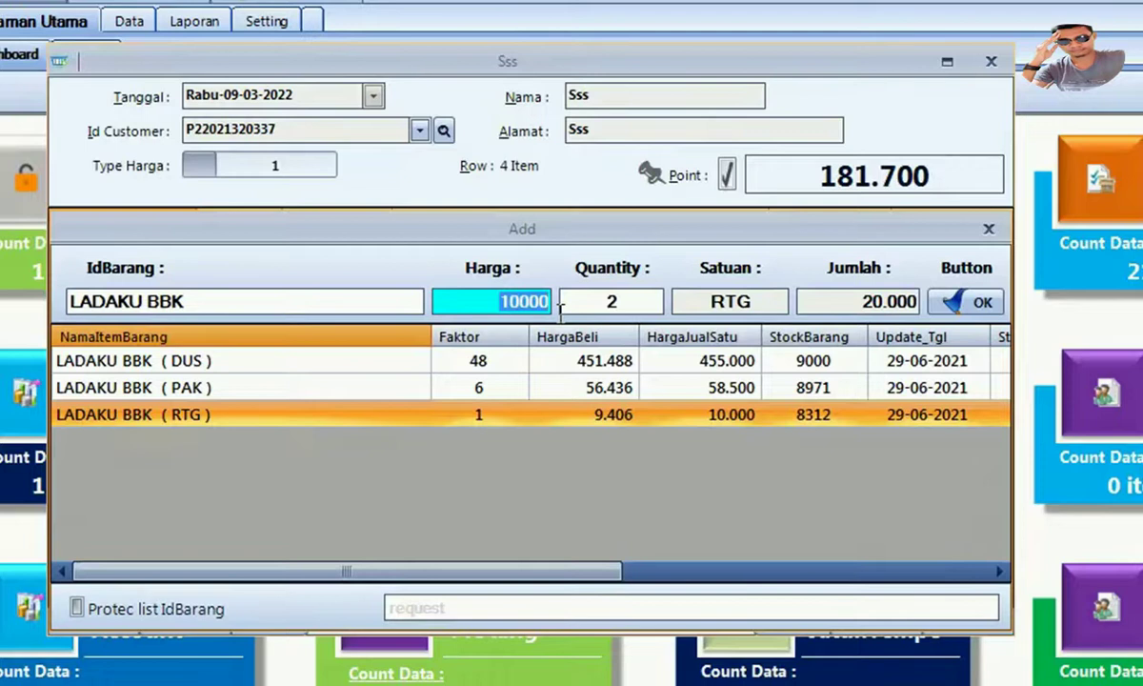
{"action": "key", "text": "Return"}
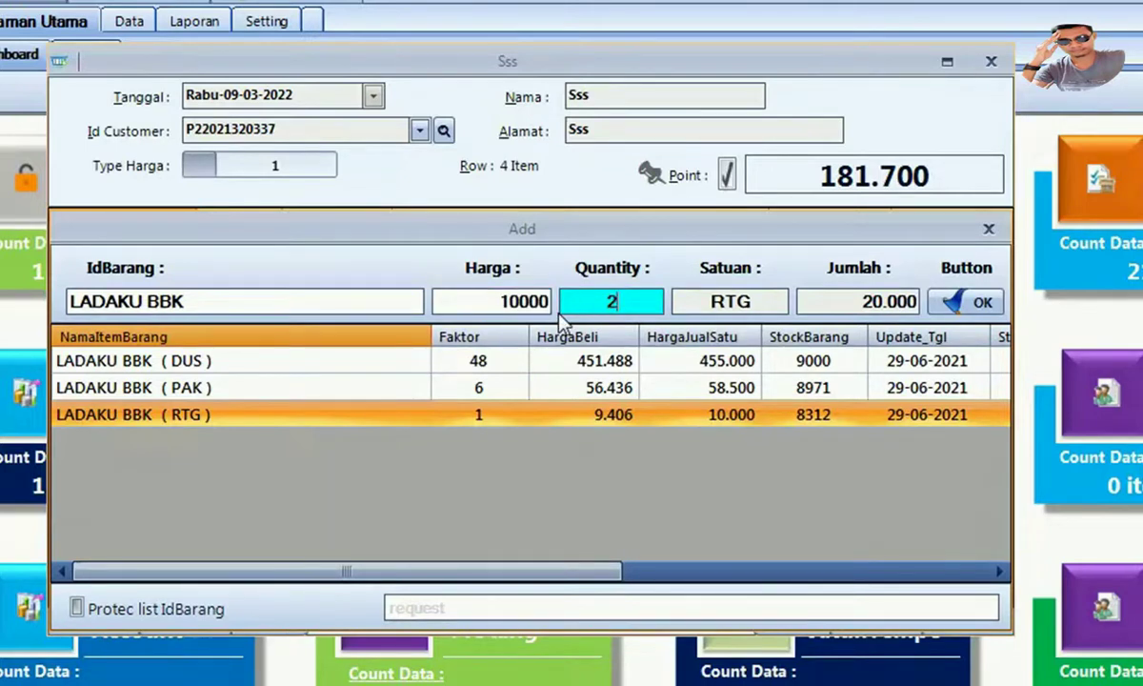
{"action": "key", "text": "Return"}
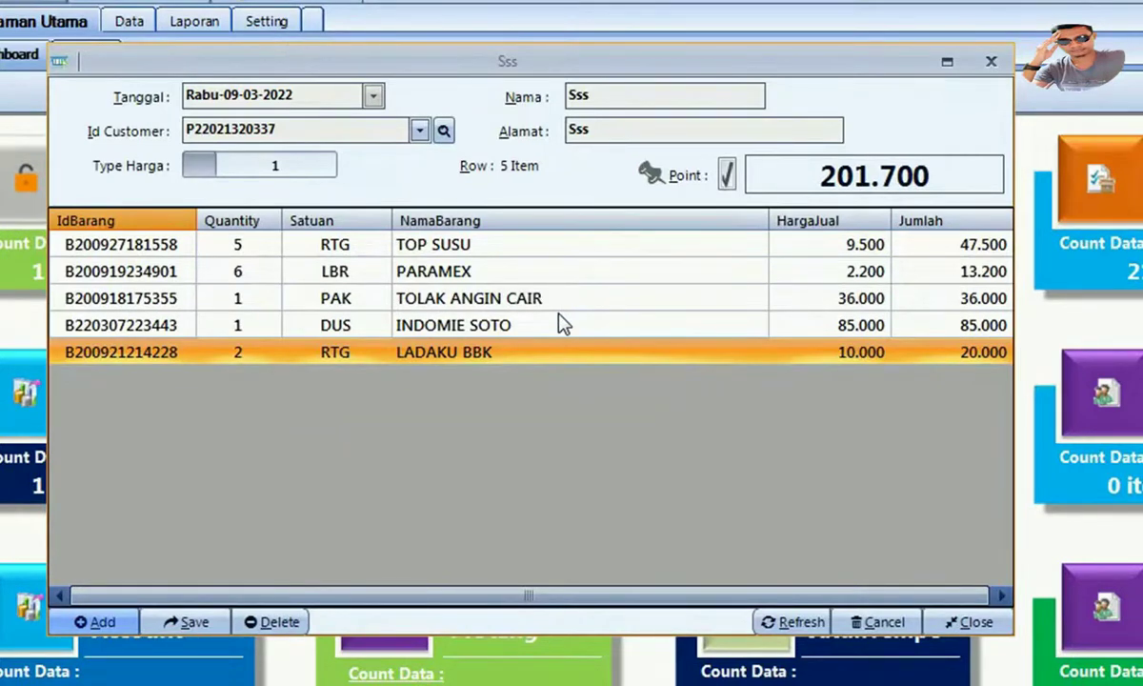
Set the quantities in the sale list to 6 for TOP SUSU, 4 for PARAMEX, 3 for TOLAK ANGIN CAIR and 5 for INDOMIE SOTO
{"action": "left_click", "coordinate": [250, 250]}
{"action": "left_click", "coordinate": [249, 250]}
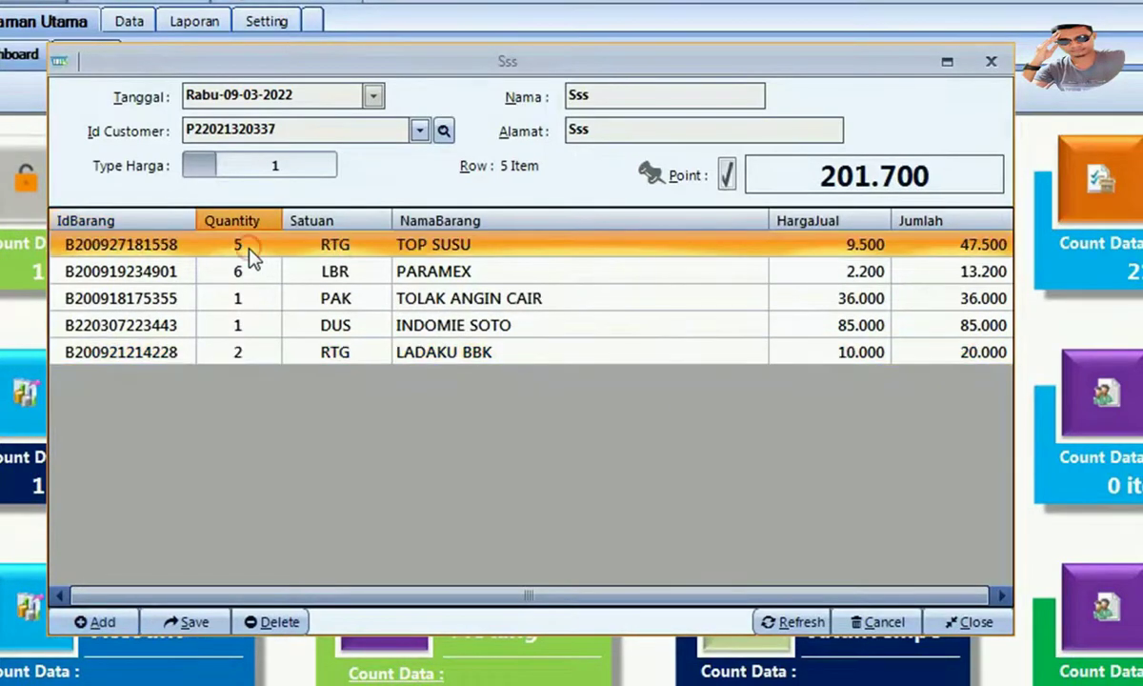
{"action": "type", "text": "6"}
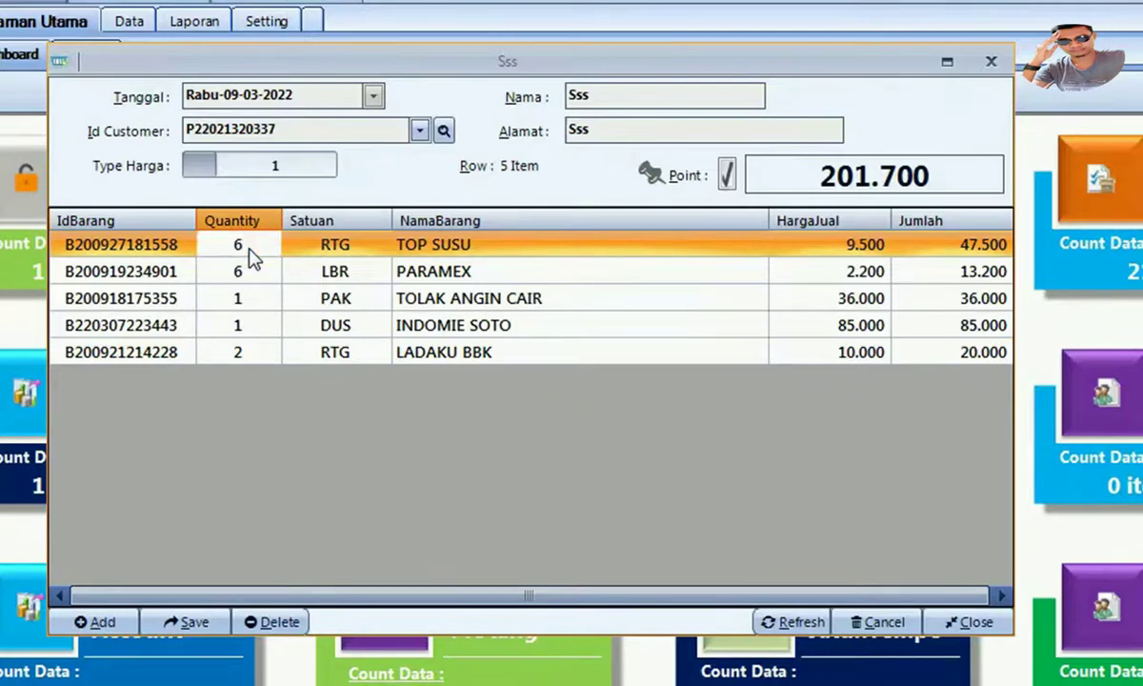
{"action": "key", "text": "Return"}
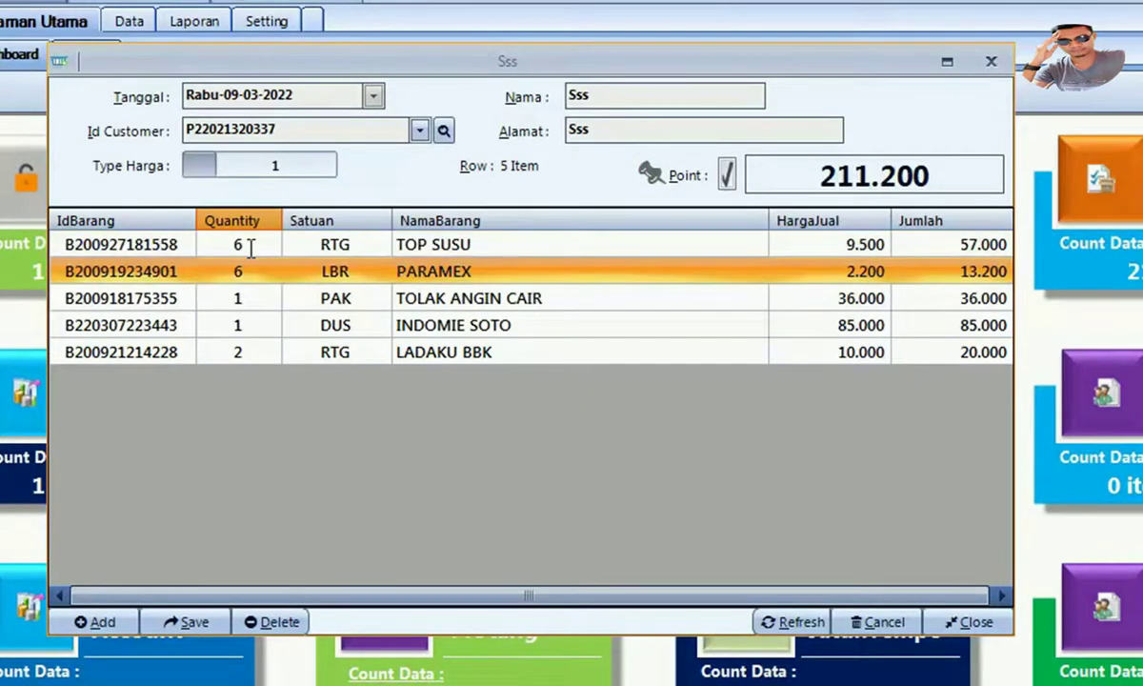
{"action": "type", "text": "4"}
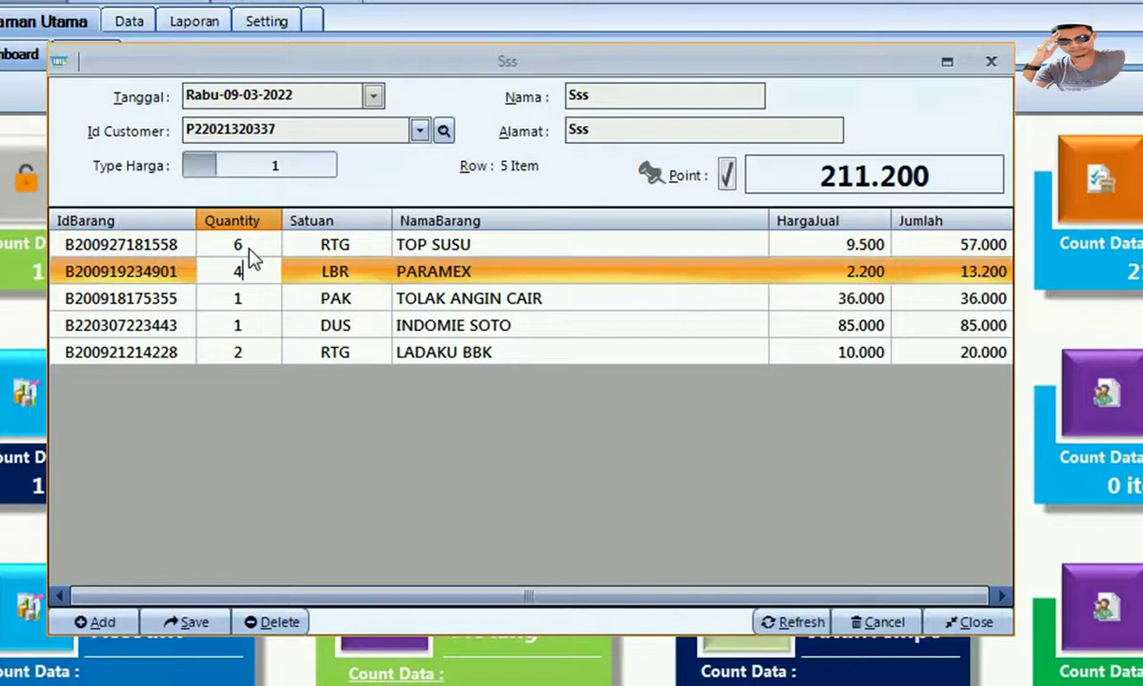
{"action": "key", "text": "Return"}
{"action": "type", "text": "3"}
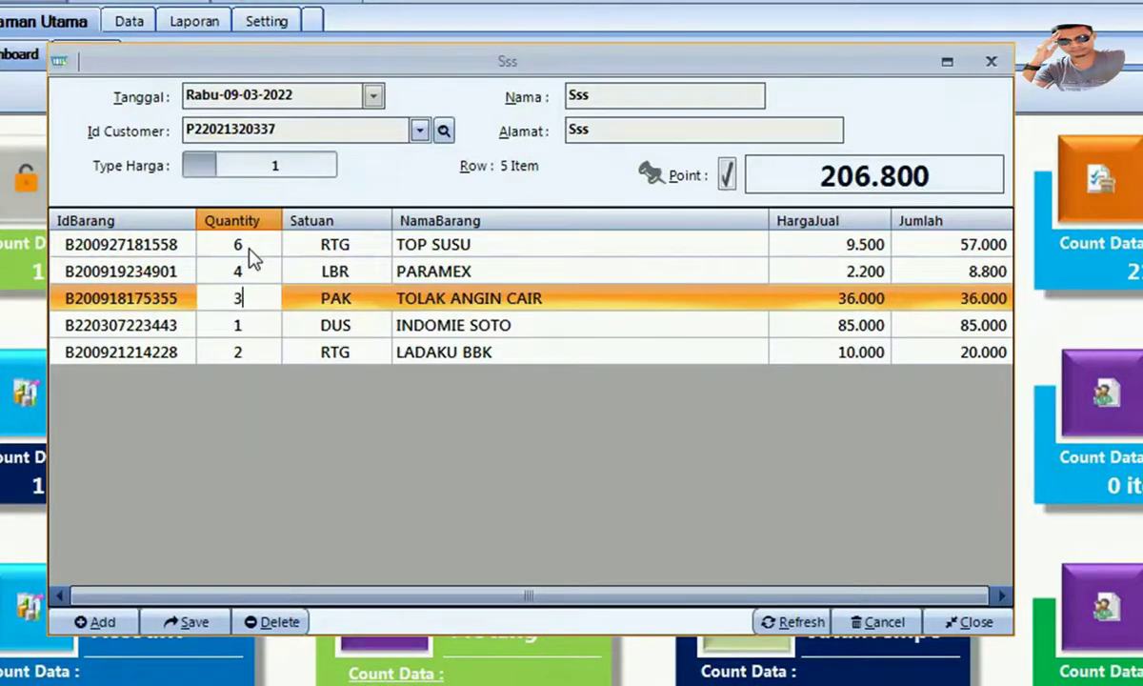
{"action": "key", "text": "Return"}
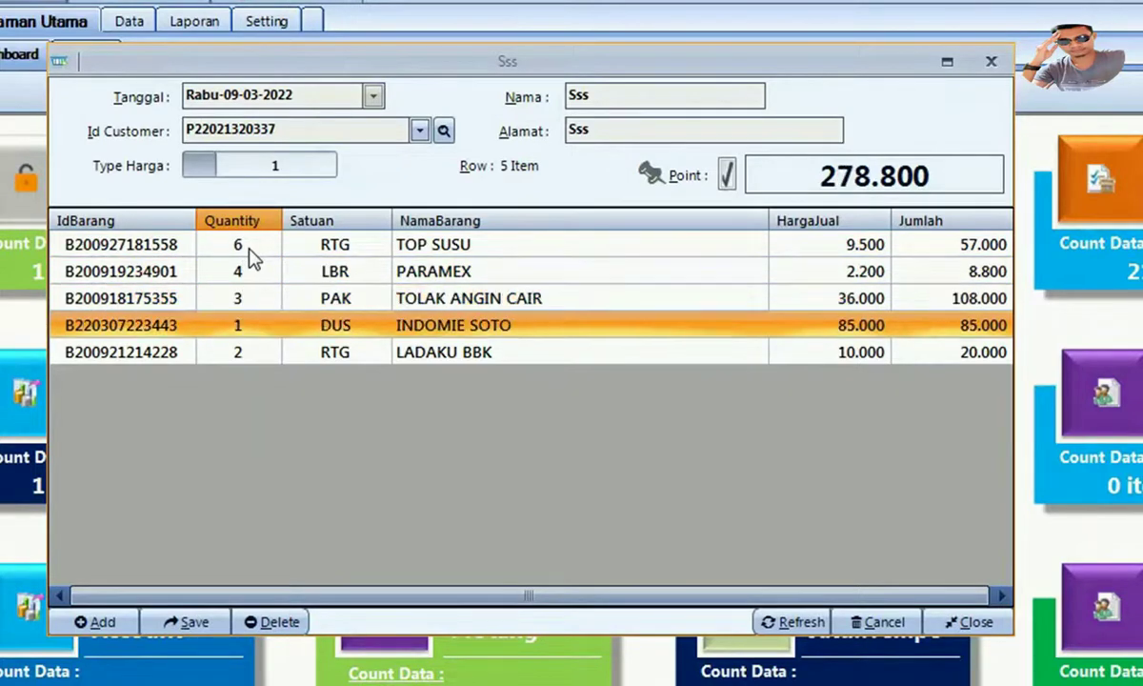
{"action": "type", "text": "5"}
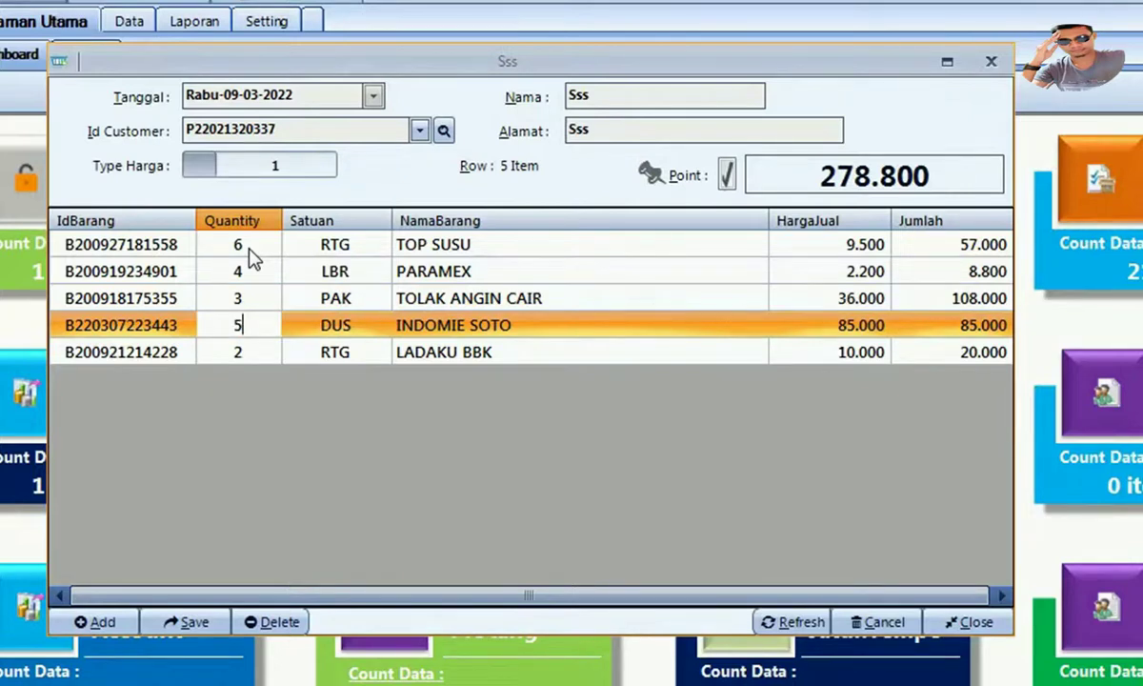
{"action": "key", "text": "Return"}
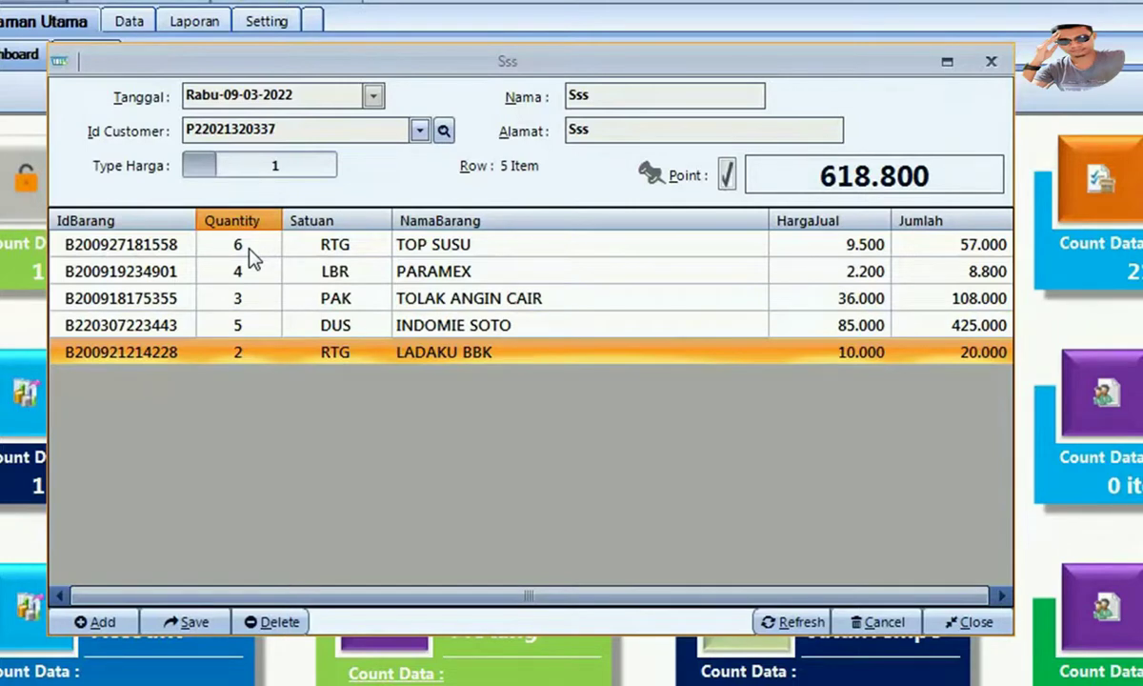
Set the selling price of TOP SUSU in the sale list to 10.000
{"action": "left_click", "coordinate": [852, 246]}
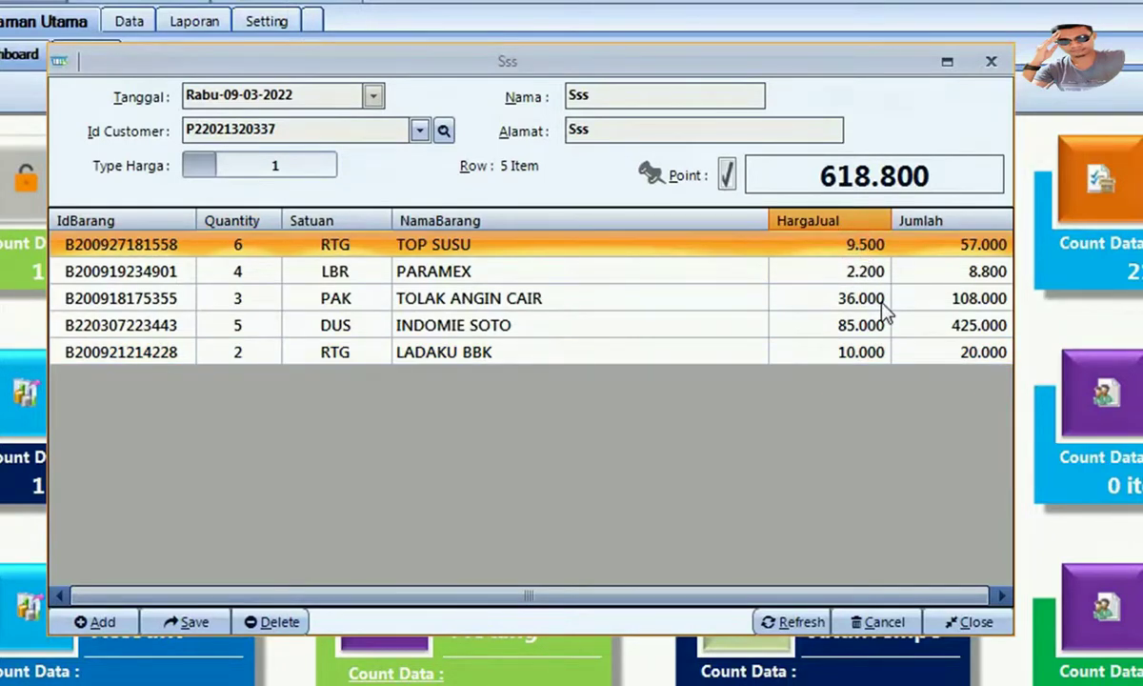
{"action": "type", "text": "100000"}
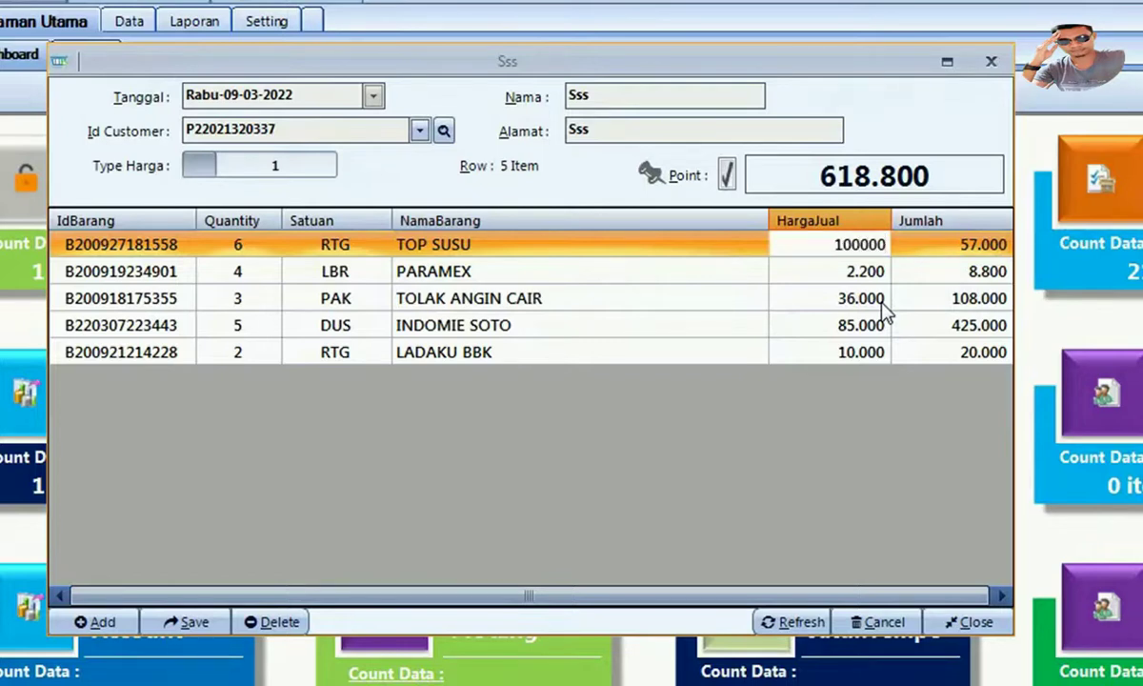
{"action": "key", "text": "BackSpace"}
{"action": "key", "text": "Return"}
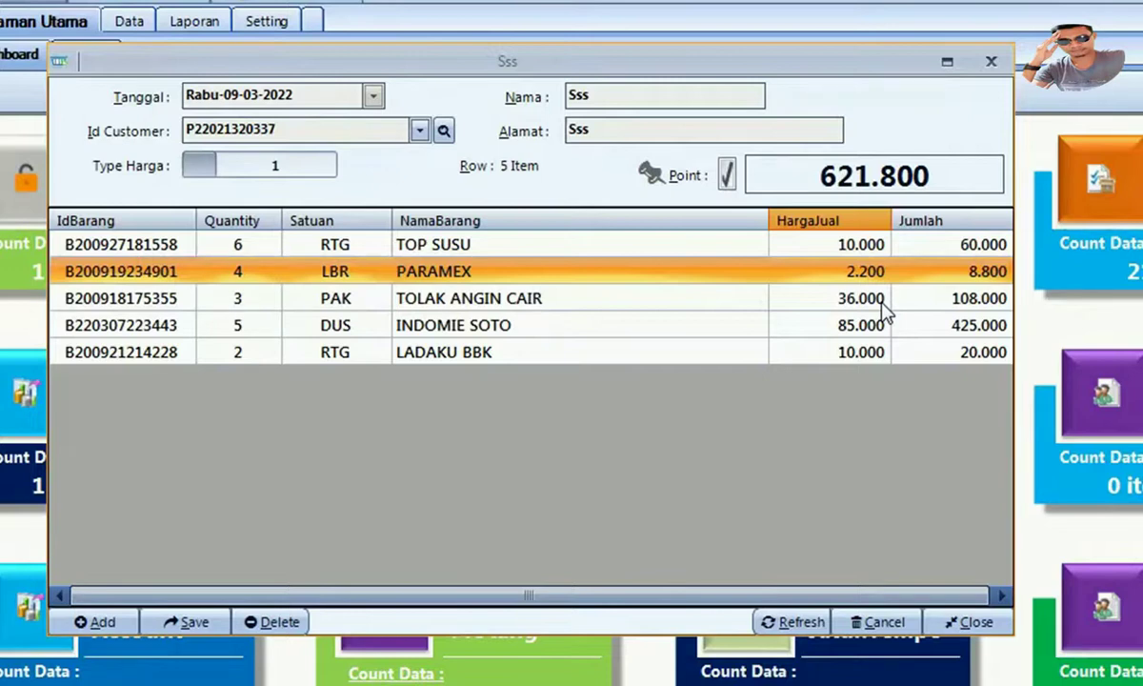
Set the selling price of PARAMEX in the sale list to 2.500
{"action": "type", "text": "2"}
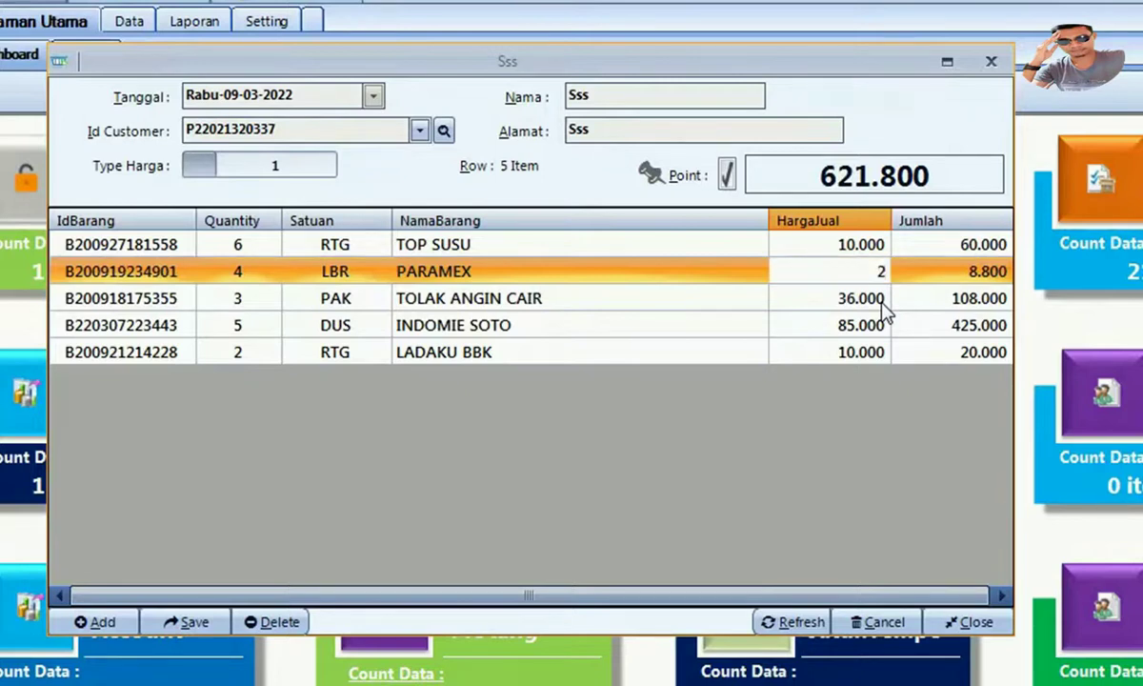
{"action": "type", "text": ".5000"}
{"action": "key", "text": "Return"}
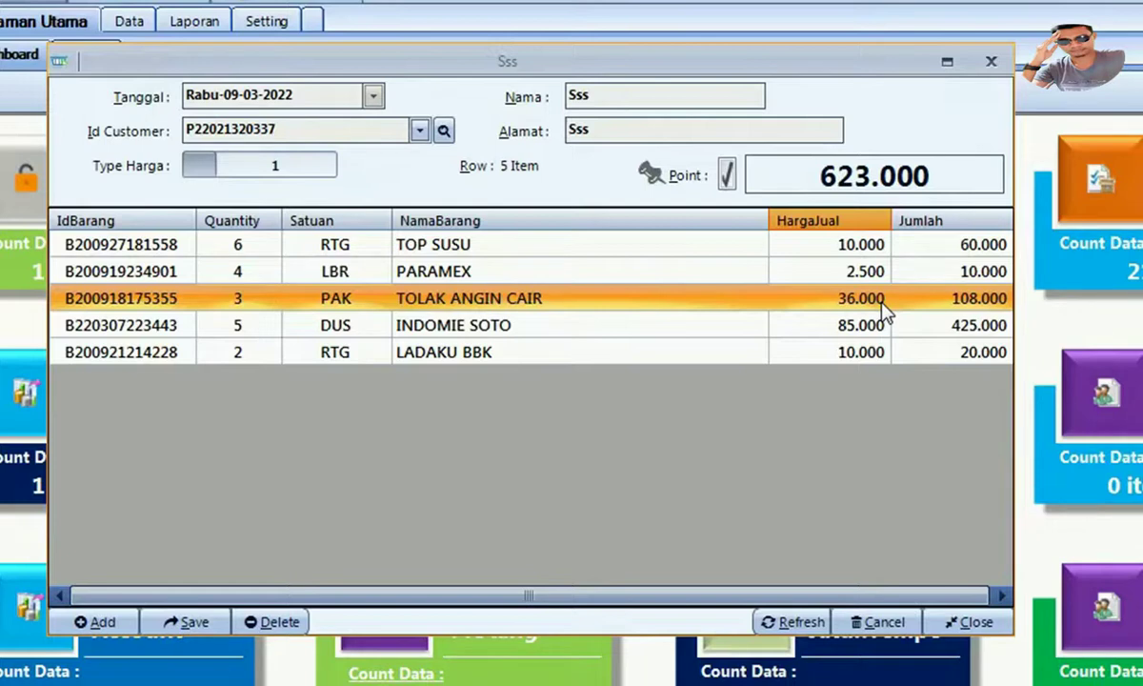
Try to lower the selling price of PARAMEX in the sale list to 500
{"action": "left_click", "coordinate": [867, 274]}
{"action": "left_click", "coordinate": [872, 277]}
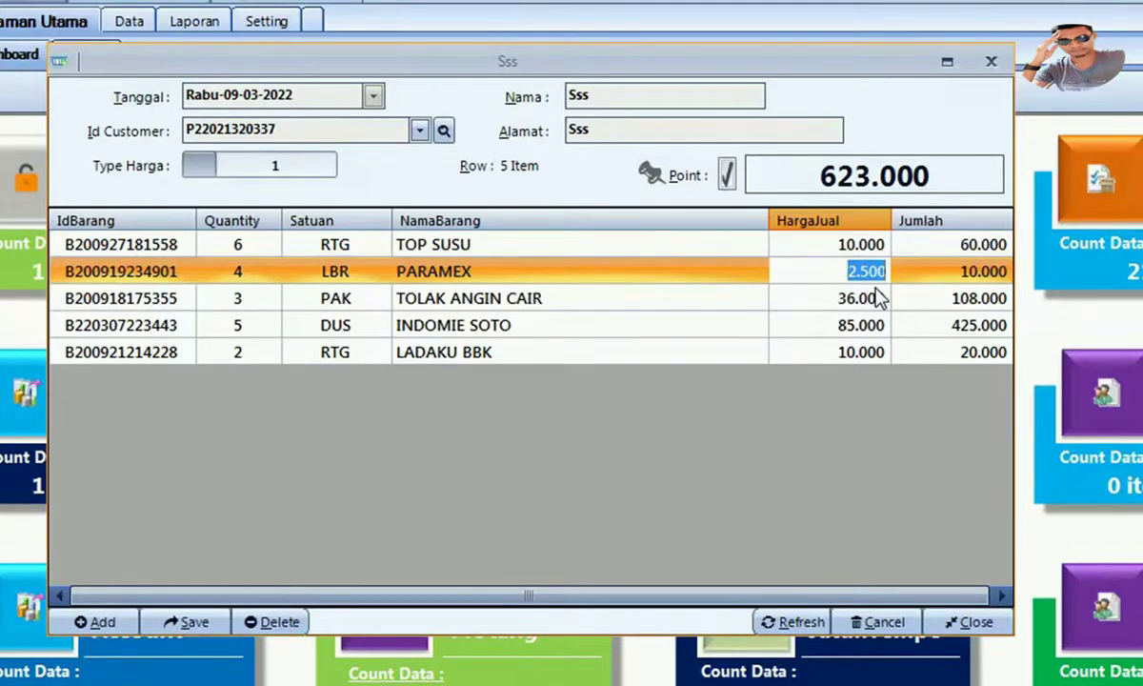
{"action": "type", "text": "500"}
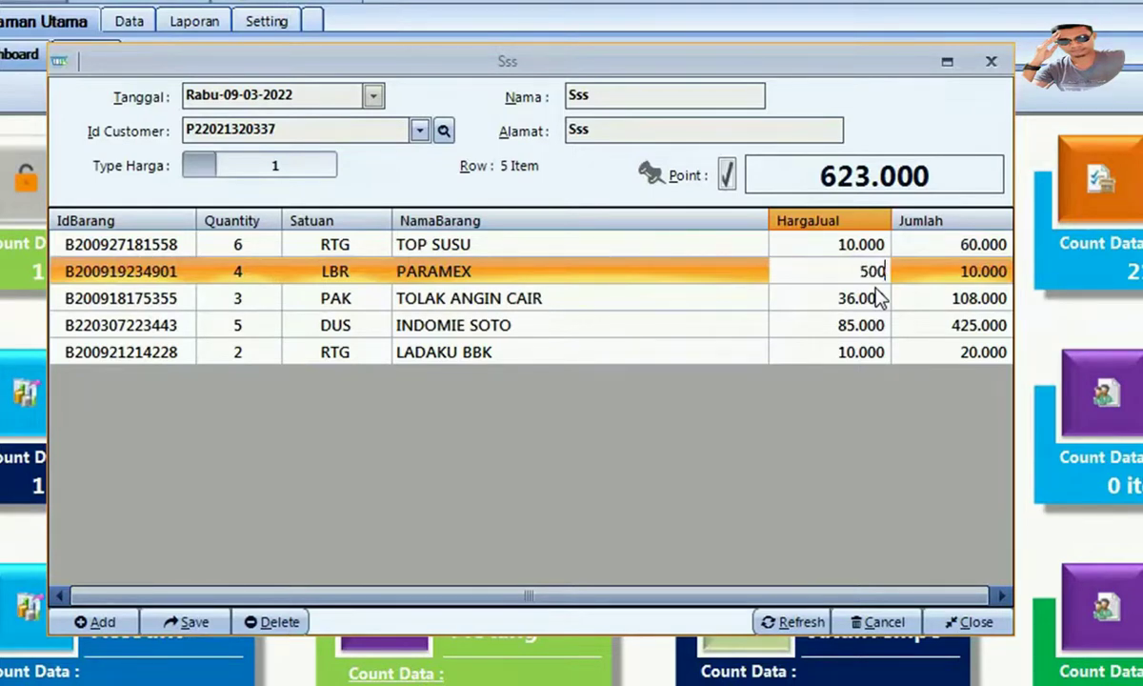
{"action": "key", "text": "Return"}
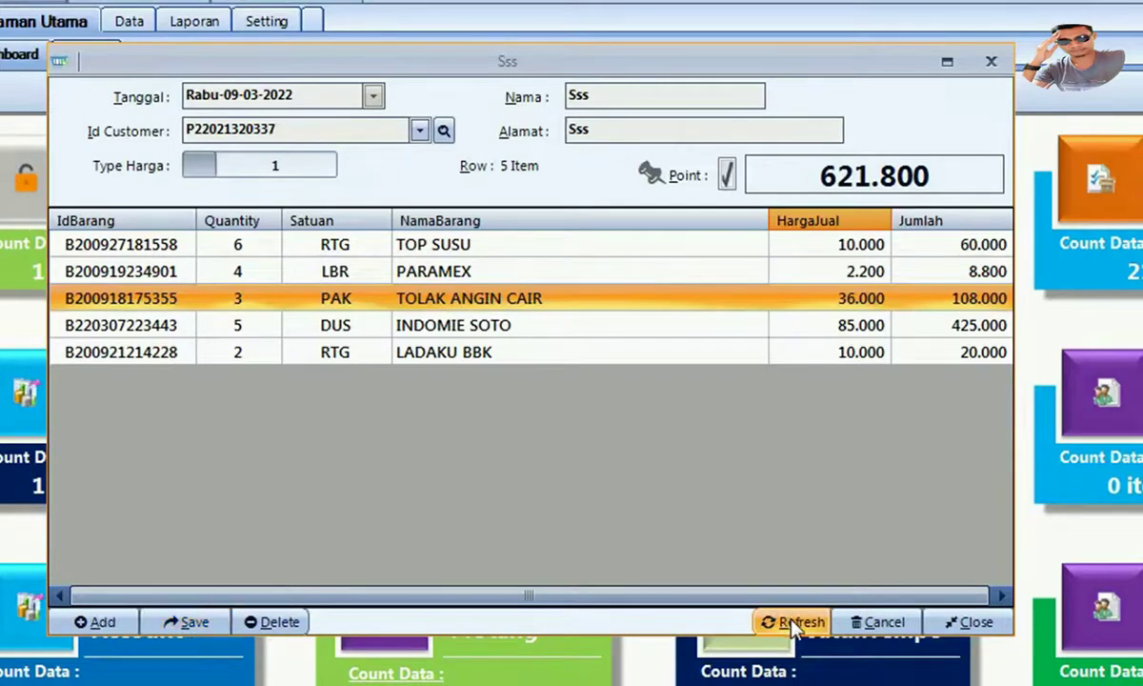
Back out of cancelling the whole sale and delete the PARAMEX line from the item list
{"action": "left_click", "coordinate": [891, 622]}
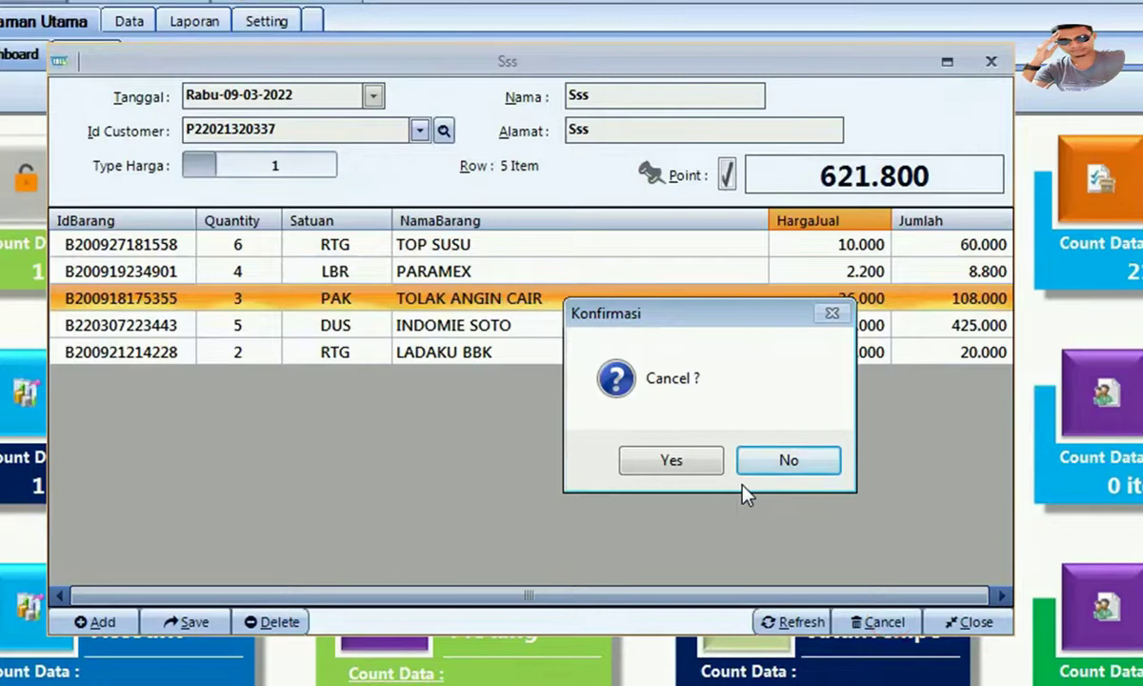
{"action": "left_click", "coordinate": [790, 464]}
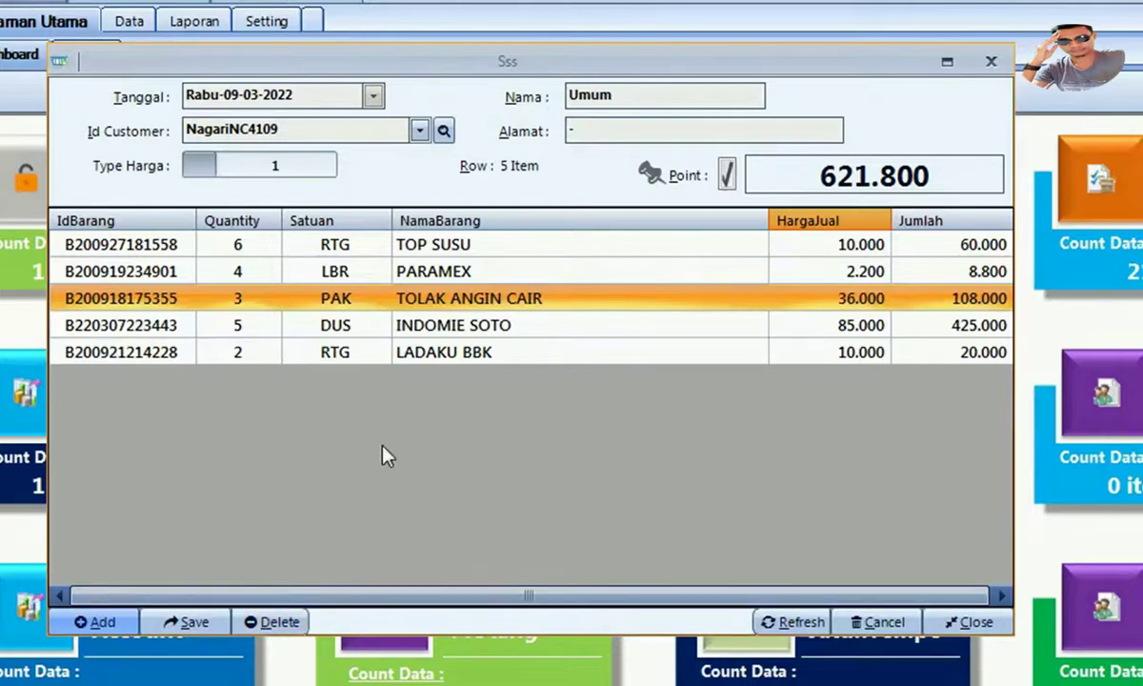
{"action": "left_click", "coordinate": [441, 279]}
{"action": "left_click", "coordinate": [291, 622]}
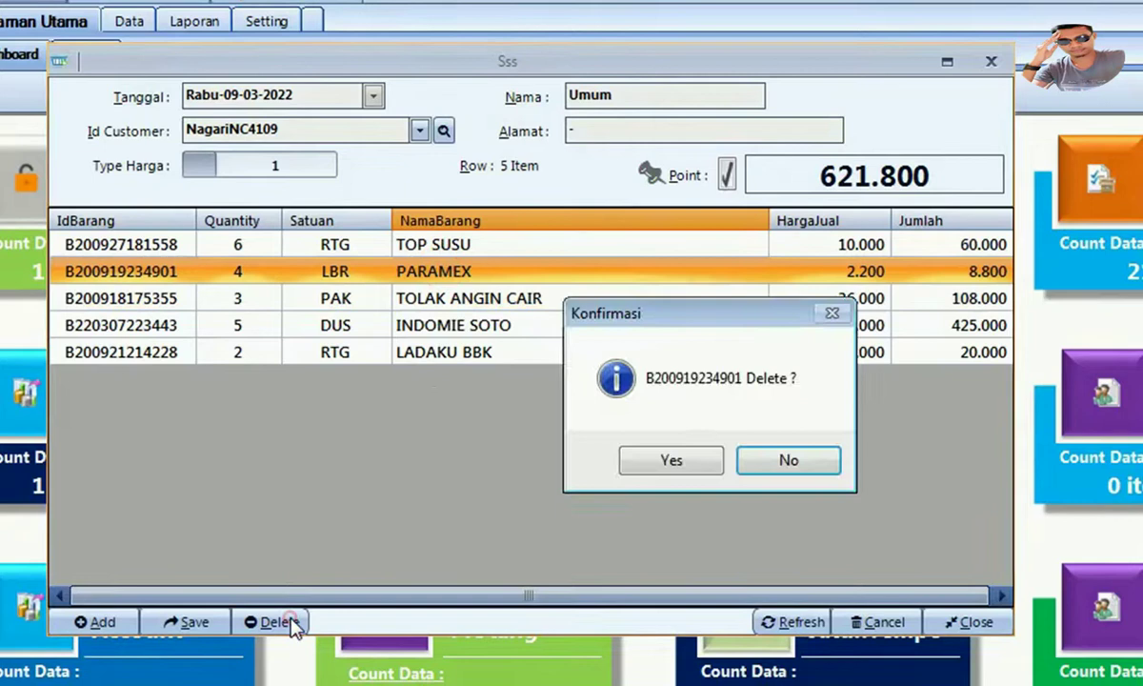
{"action": "left_click", "coordinate": [631, 460]}
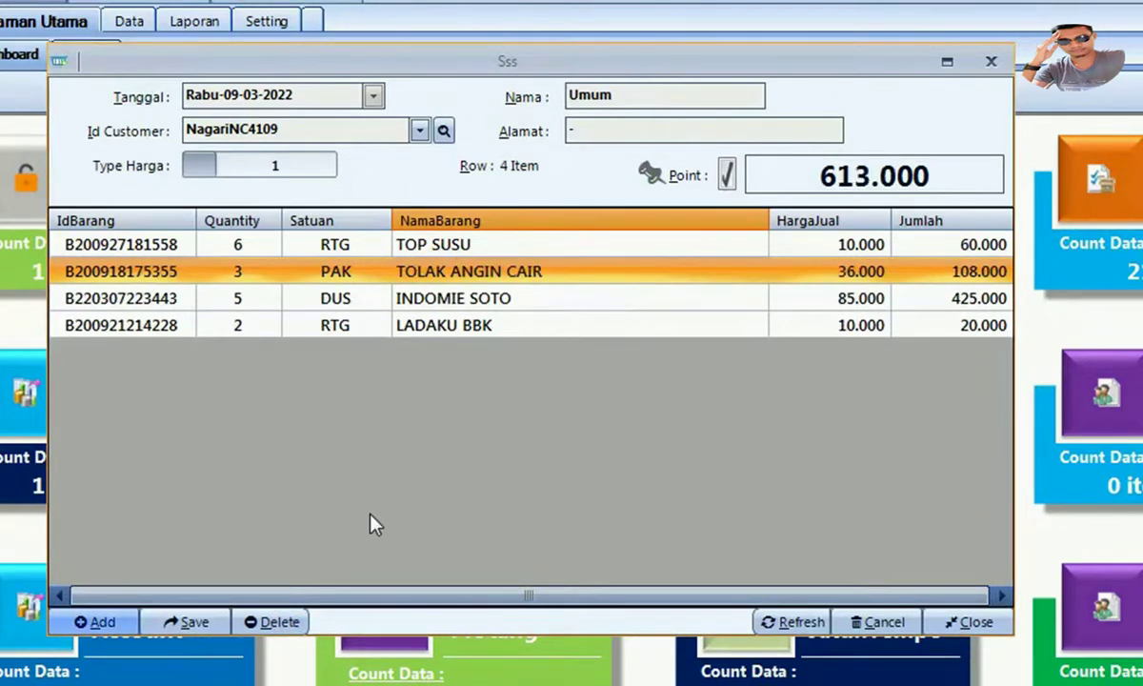
Try a partial down payment of 600.000 on the sale, check the payment methods, and close the payment form without saving
{"action": "key", "text": "Return"}
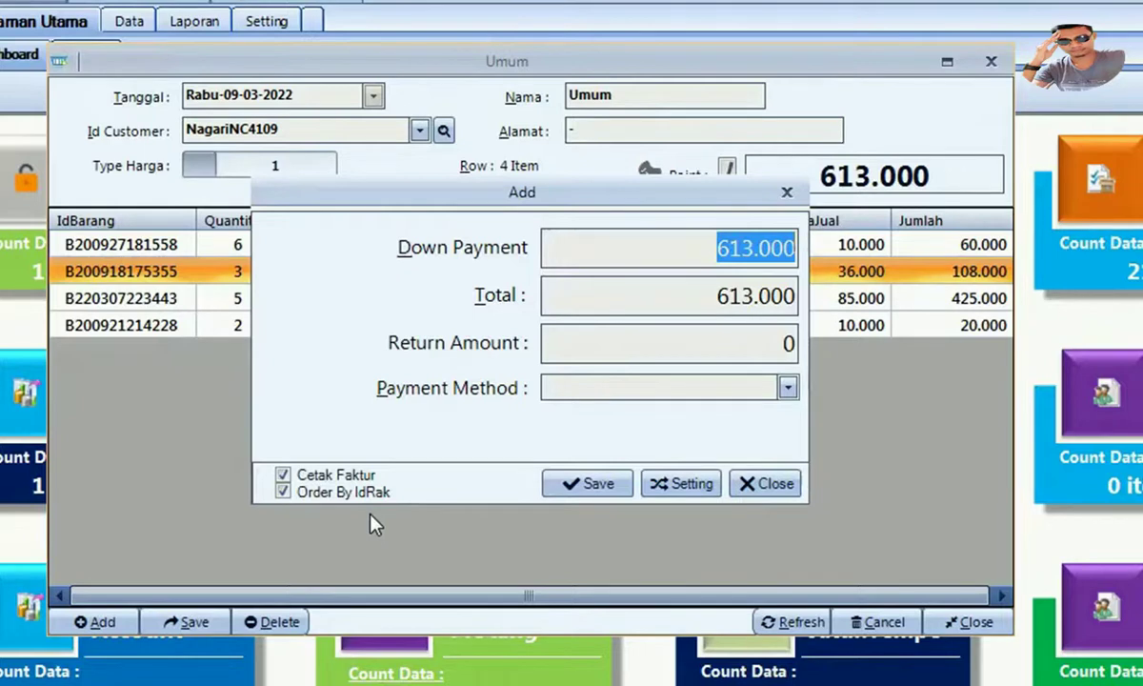
{"action": "type", "text": "600."}
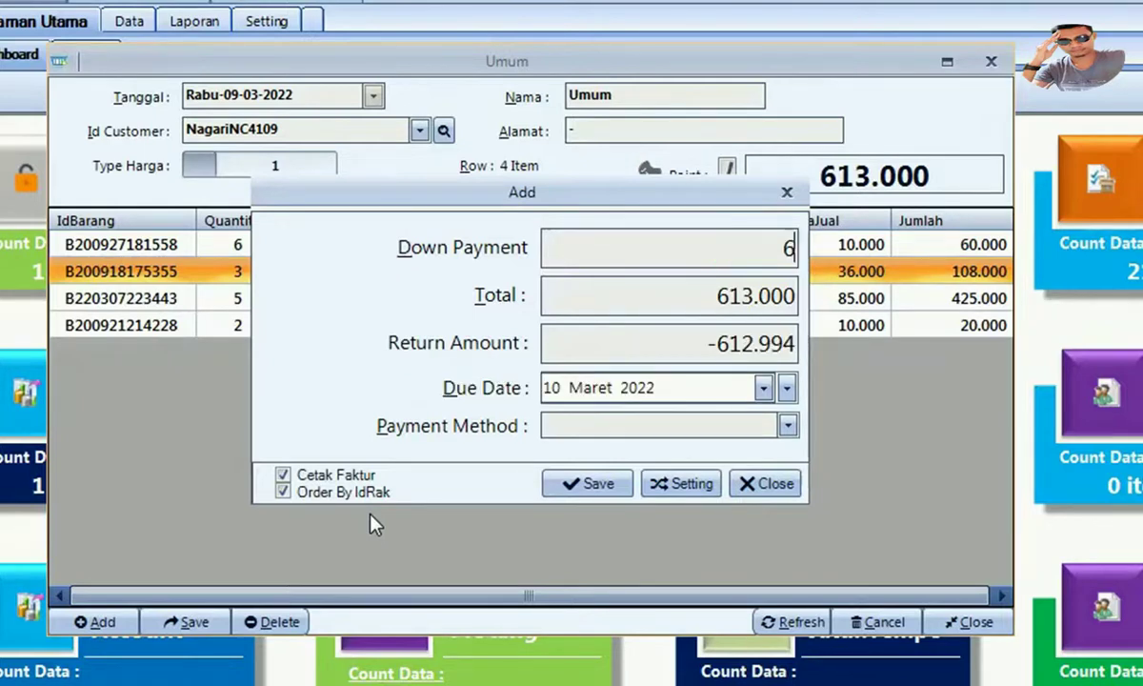
{"action": "type", "text": "000"}
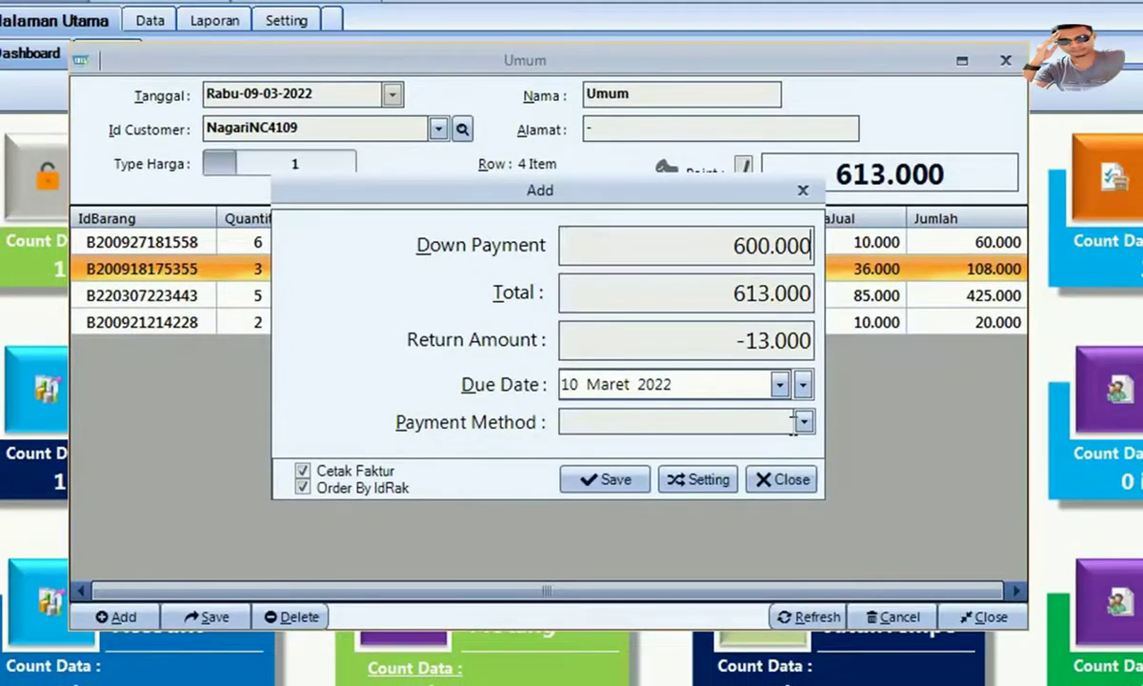
{"action": "left_click", "coordinate": [805, 423]}
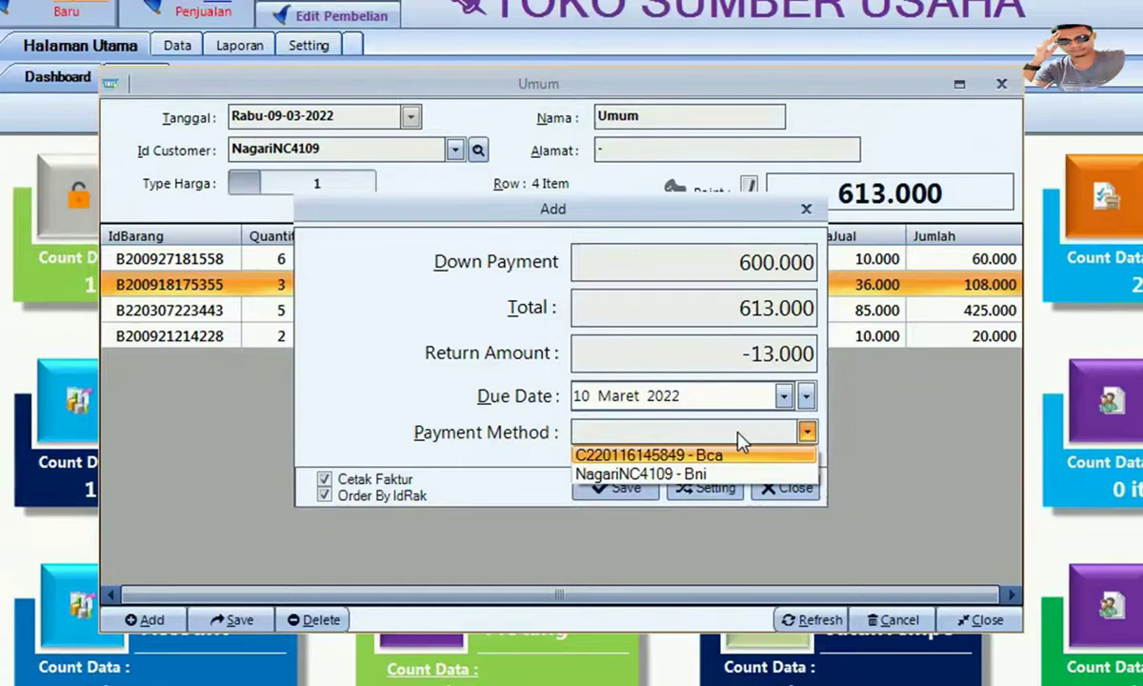
{"action": "left_click", "coordinate": [629, 431]}
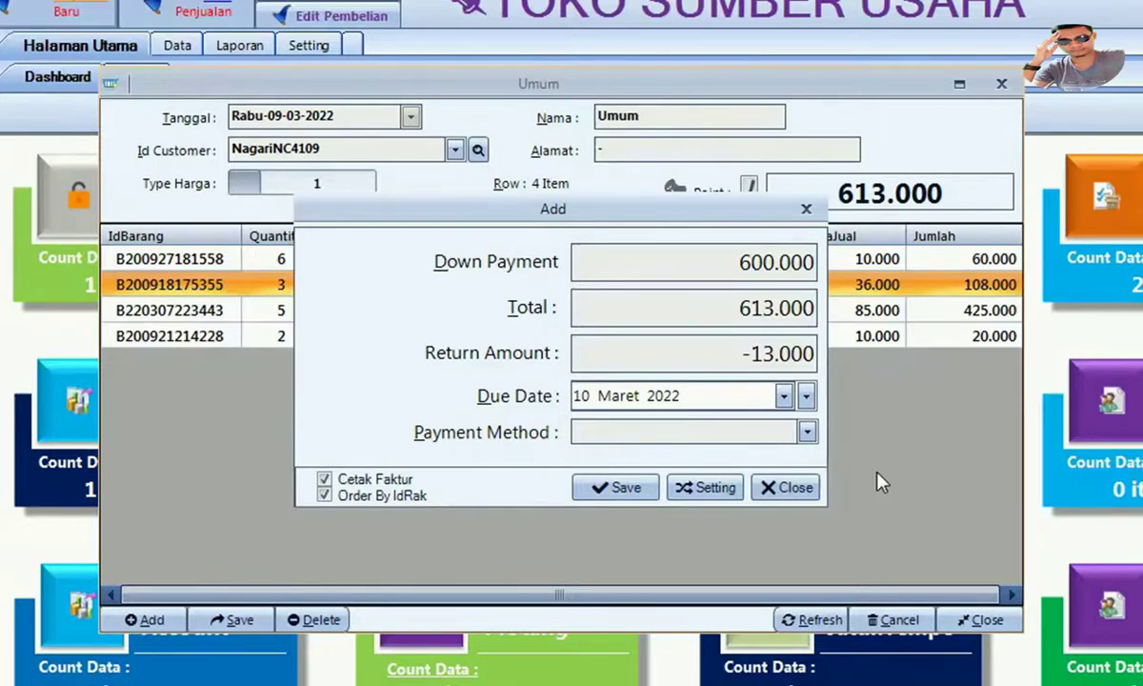
{"action": "left_click", "coordinate": [796, 494]}
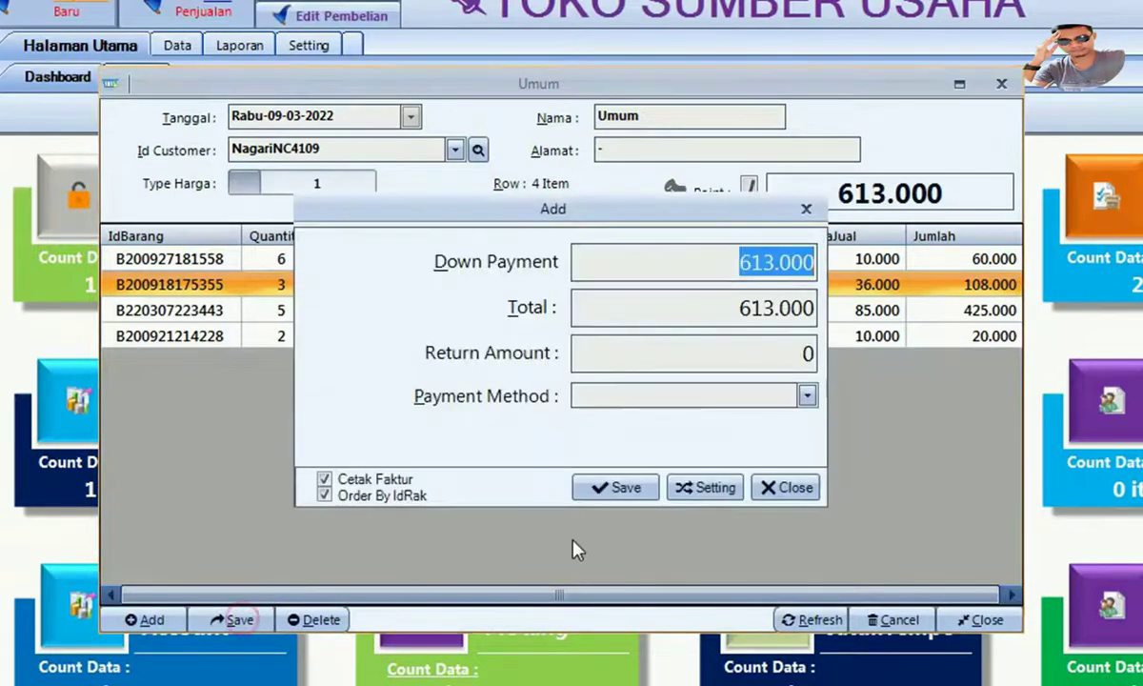
Enter a down payment of 650.000 for the sale and save the transaction
{"action": "left_click", "coordinate": [722, 264]}
{"action": "double_click", "coordinate": [723, 264]}
{"action": "left_click_drag", "start_coordinate": [722, 249], "coordinate": [872, 263]}
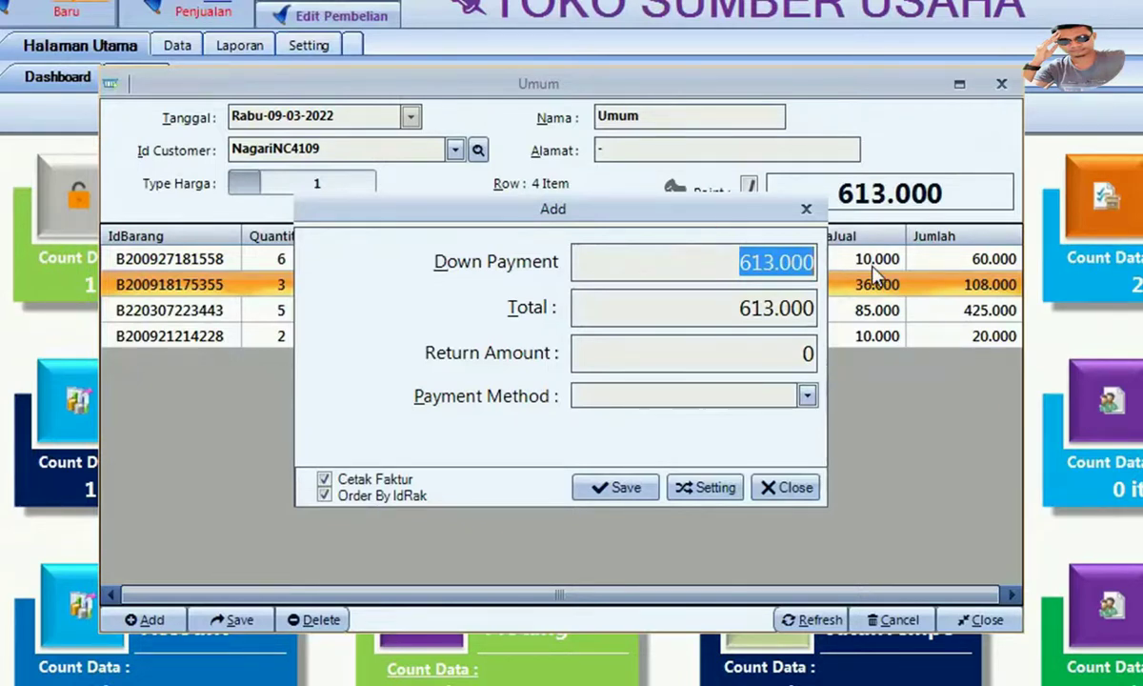
{"action": "type", "text": "650.000"}
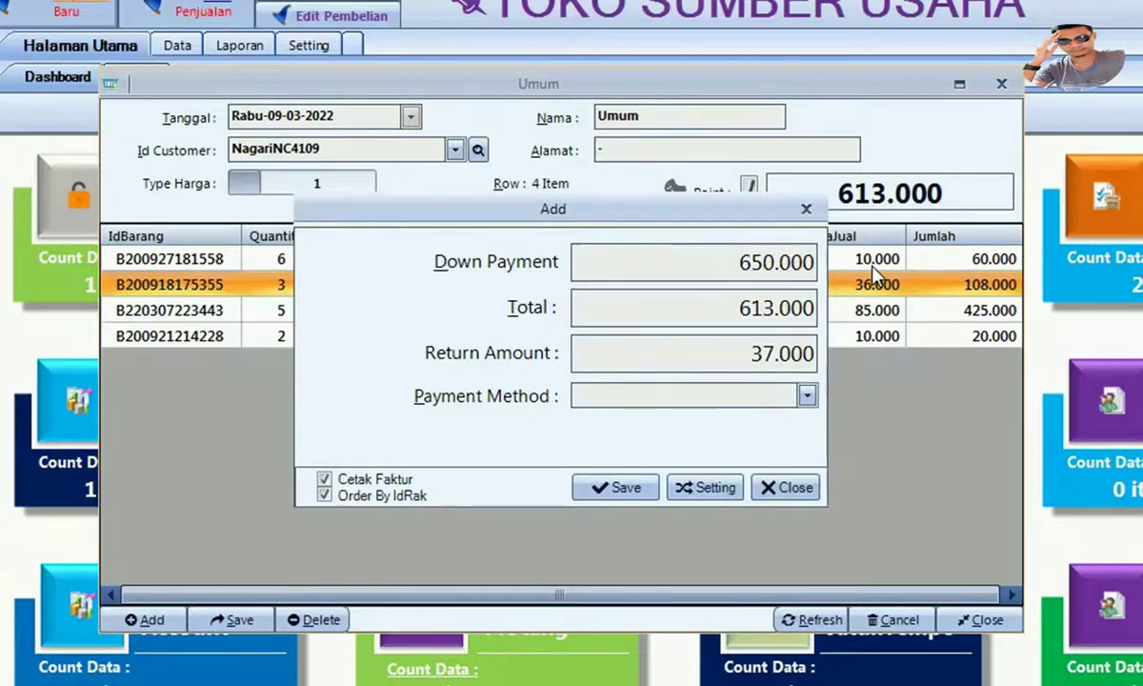
{"action": "key", "text": "shift+Home"}
{"action": "key", "text": "Return"}
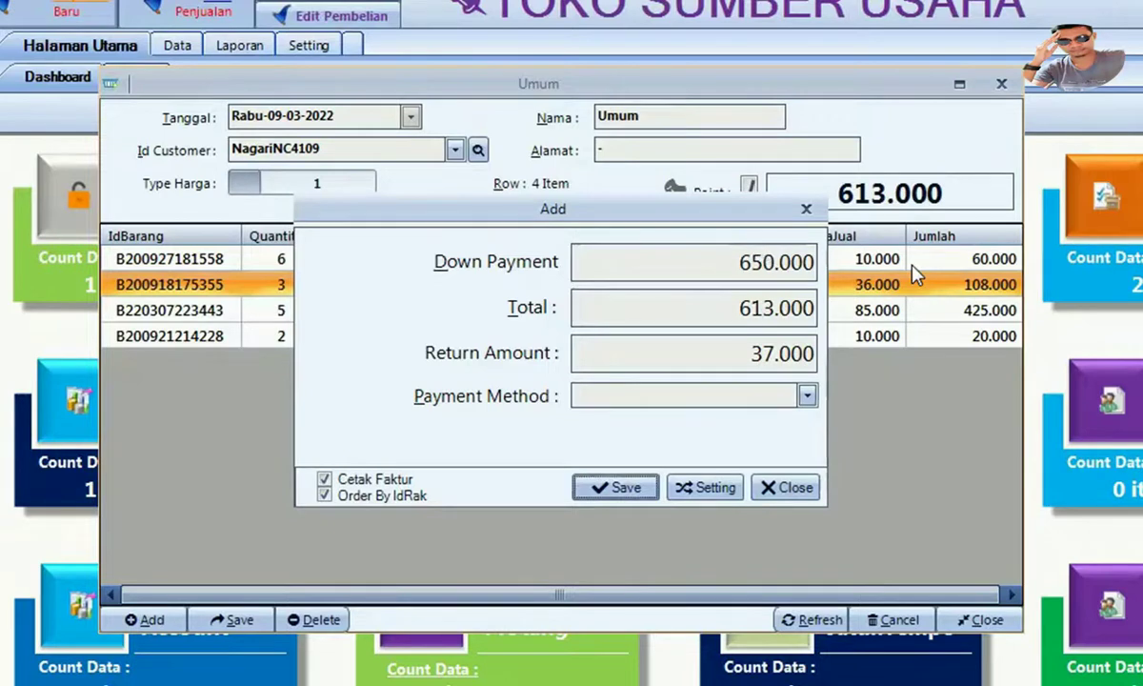
{"action": "key", "text": "Return"}
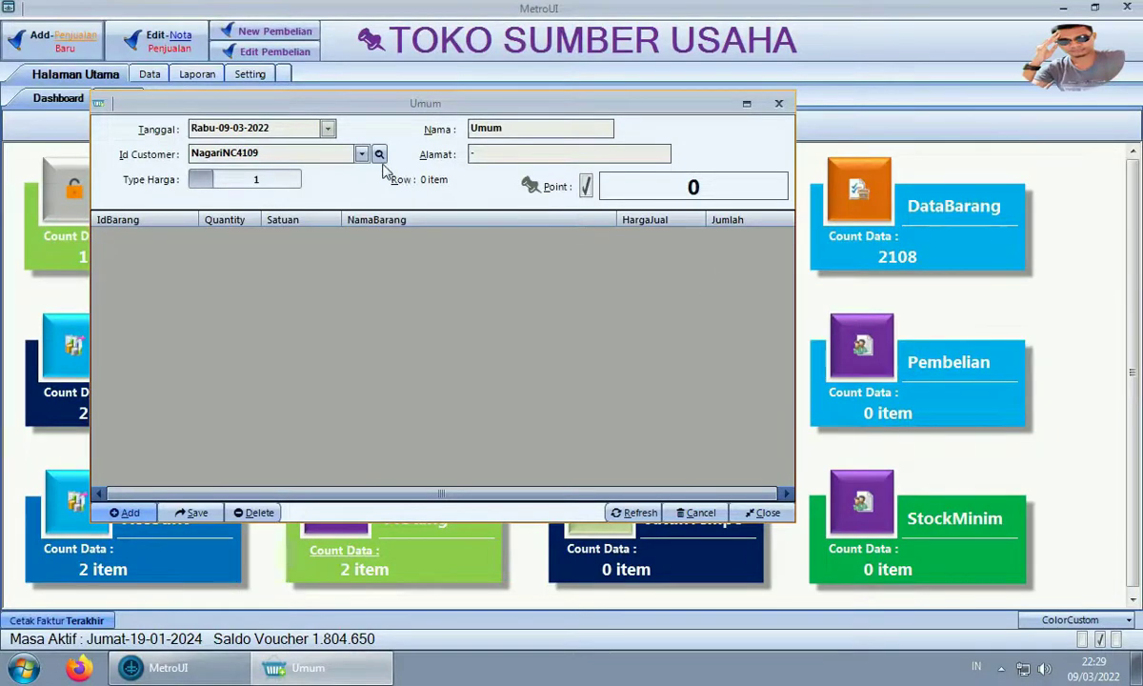
Examine the empty sale's customer name field, customer ID choices and customer lookup list
{"action": "double_click", "coordinate": [488, 127]}
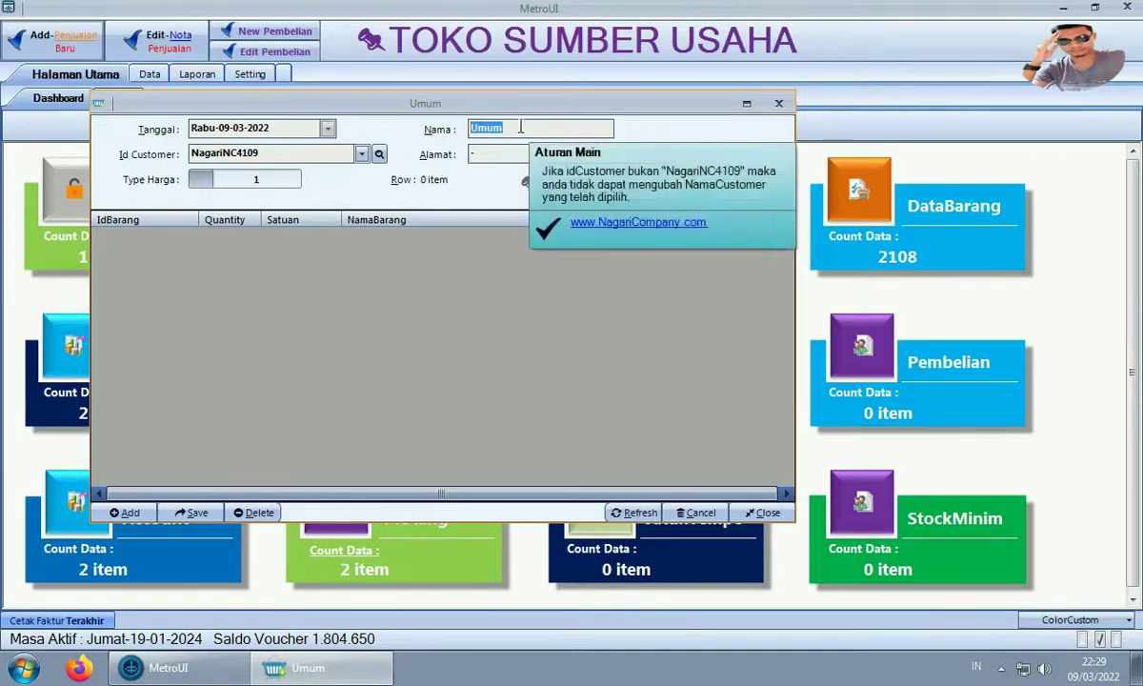
{"action": "left_click", "coordinate": [361, 153]}
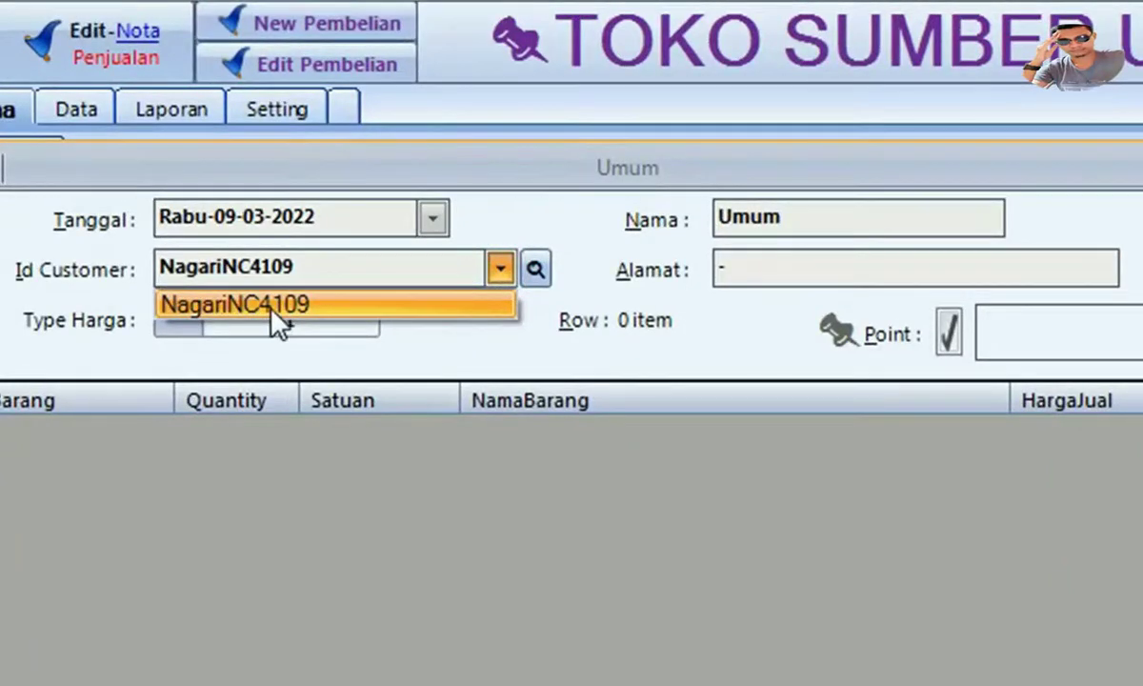
{"action": "left_click", "coordinate": [327, 309]}
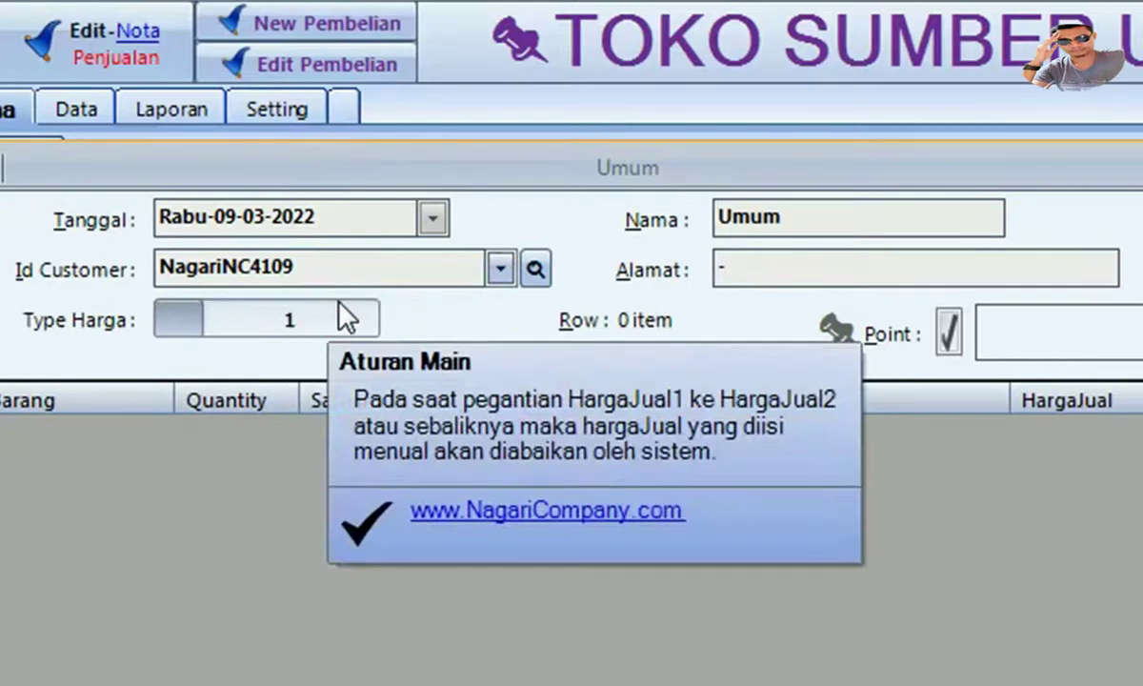
{"action": "mouse_move", "coordinate": [344, 269]}
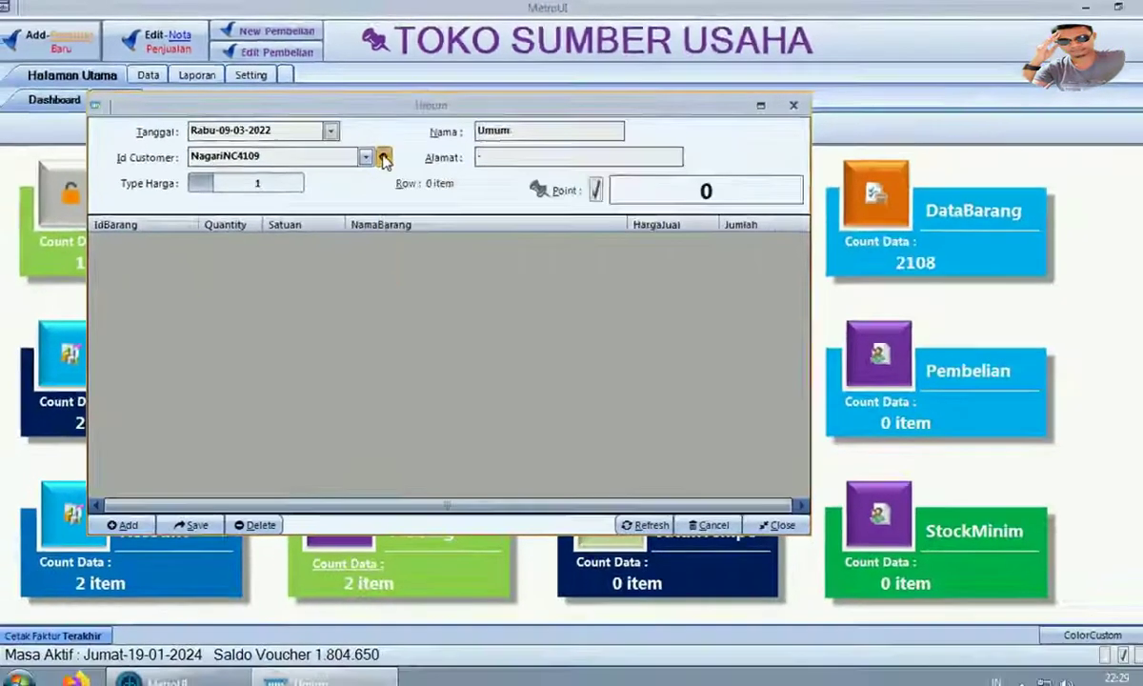
{"action": "left_click", "coordinate": [535, 269]}
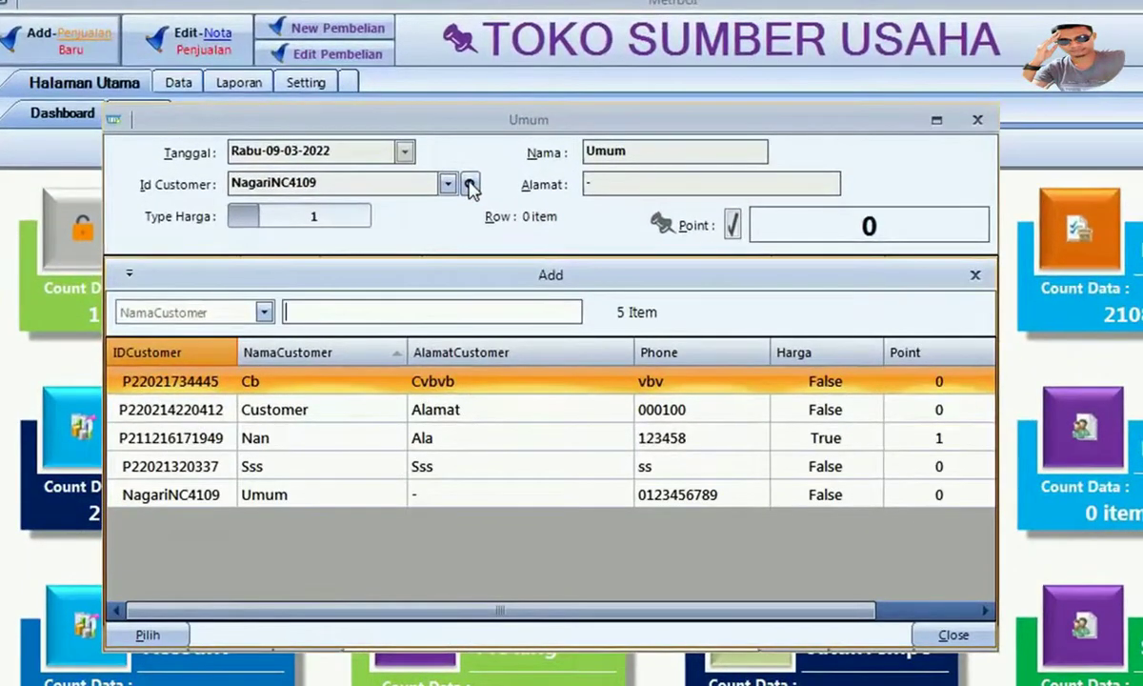
{"action": "left_click", "coordinate": [974, 274]}
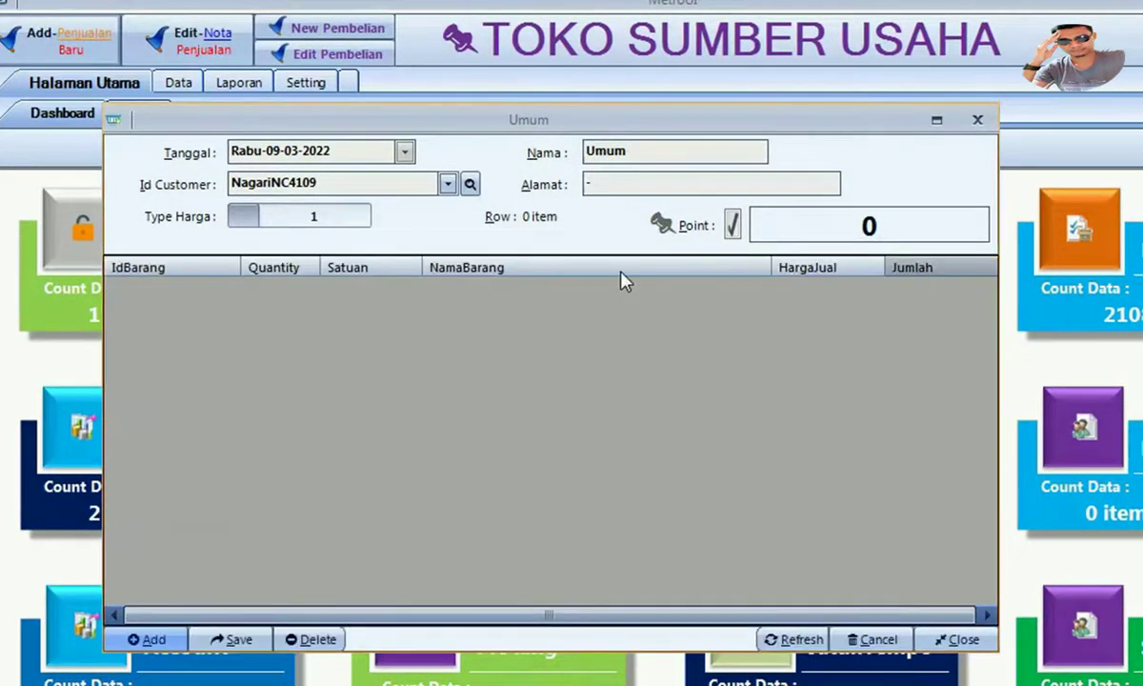
Open a second new sale alongside the empty one and arrange both forms so each is visible
{"action": "left_click_drag", "start_coordinate": [514, 122], "coordinate": [852, 165]}
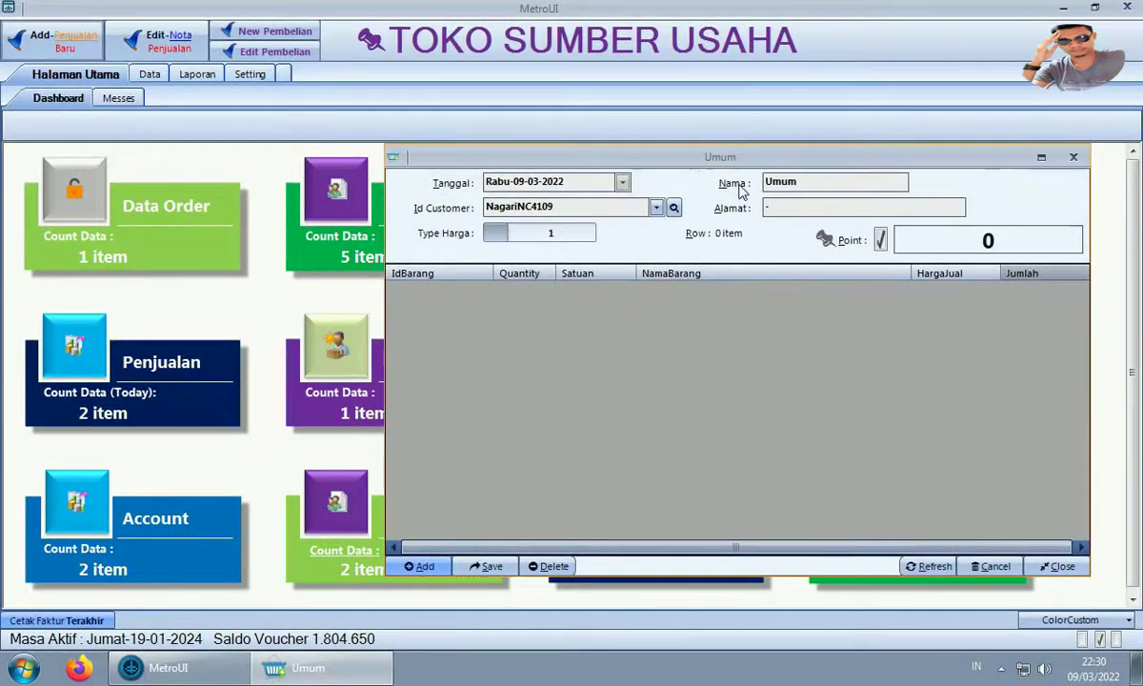
{"action": "left_click_drag", "start_coordinate": [722, 158], "coordinate": [693, 186]}
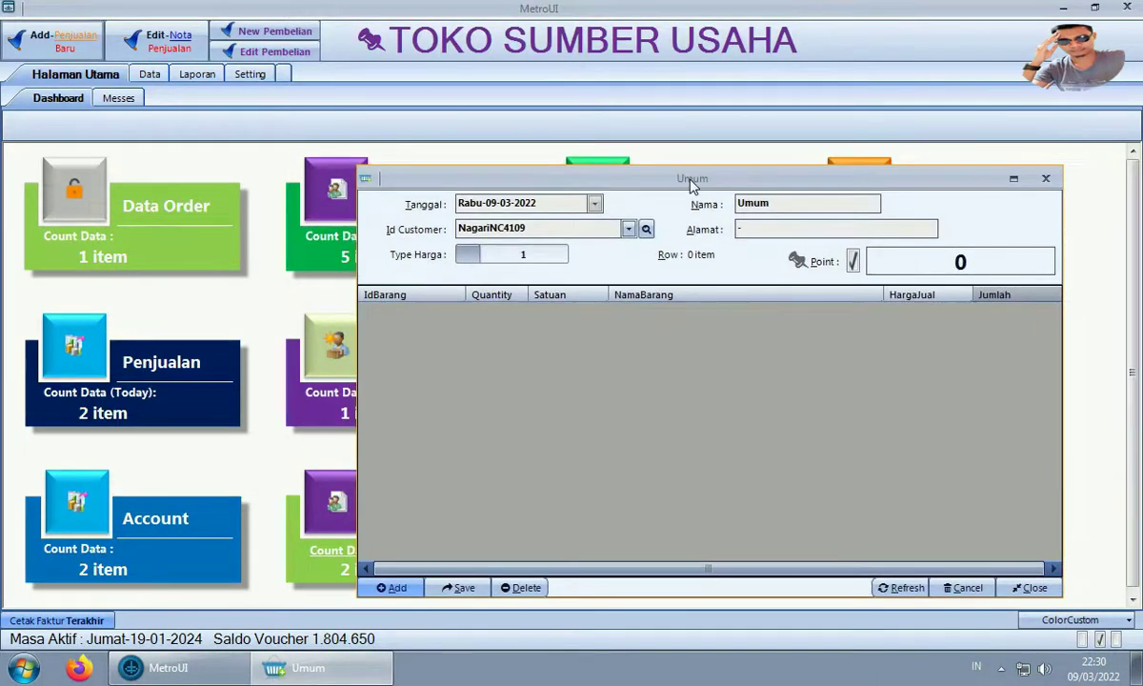
{"action": "left_click", "coordinate": [66, 38]}
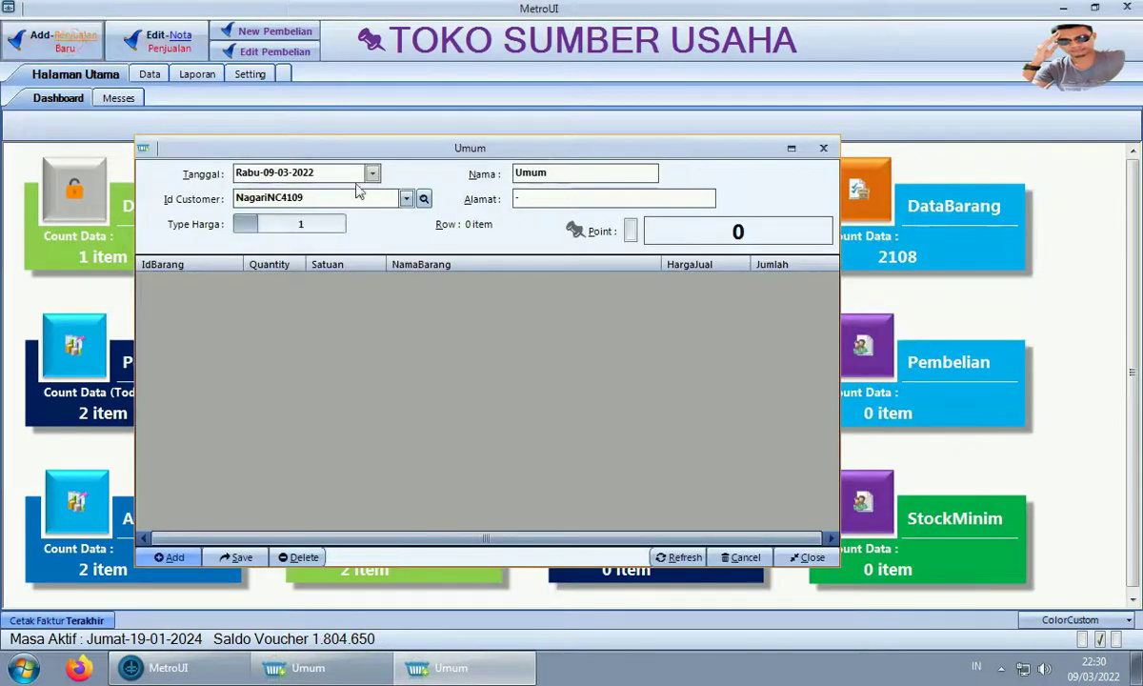
{"action": "left_click_drag", "start_coordinate": [398, 155], "coordinate": [322, 148]}
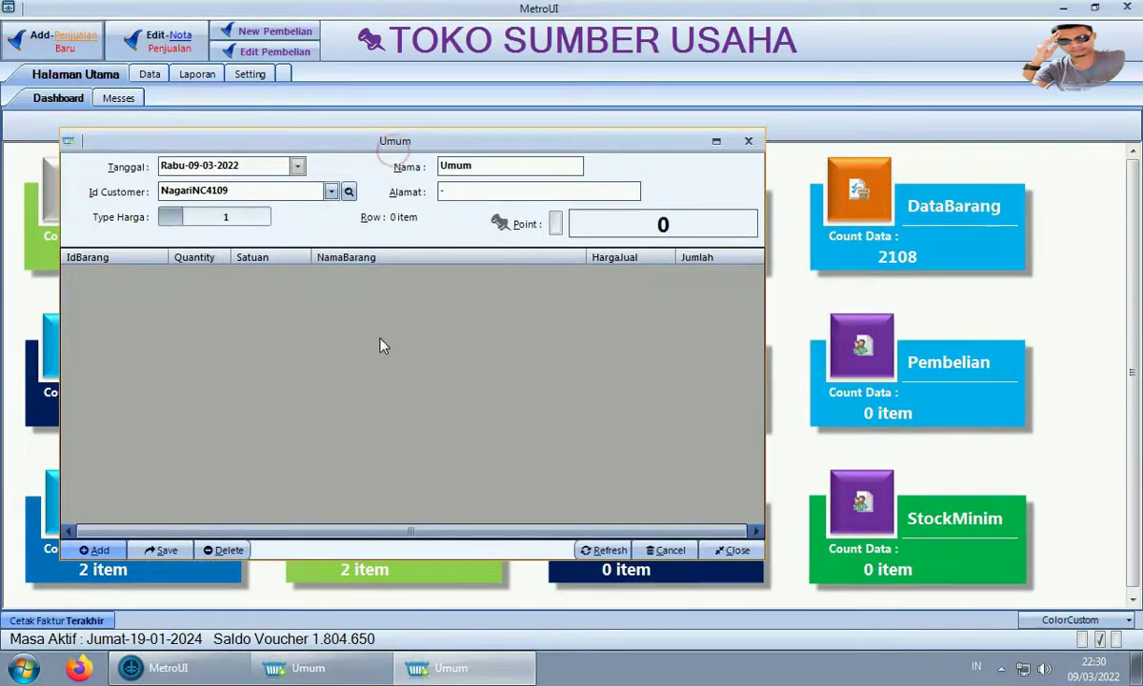
{"action": "left_click", "coordinate": [324, 669]}
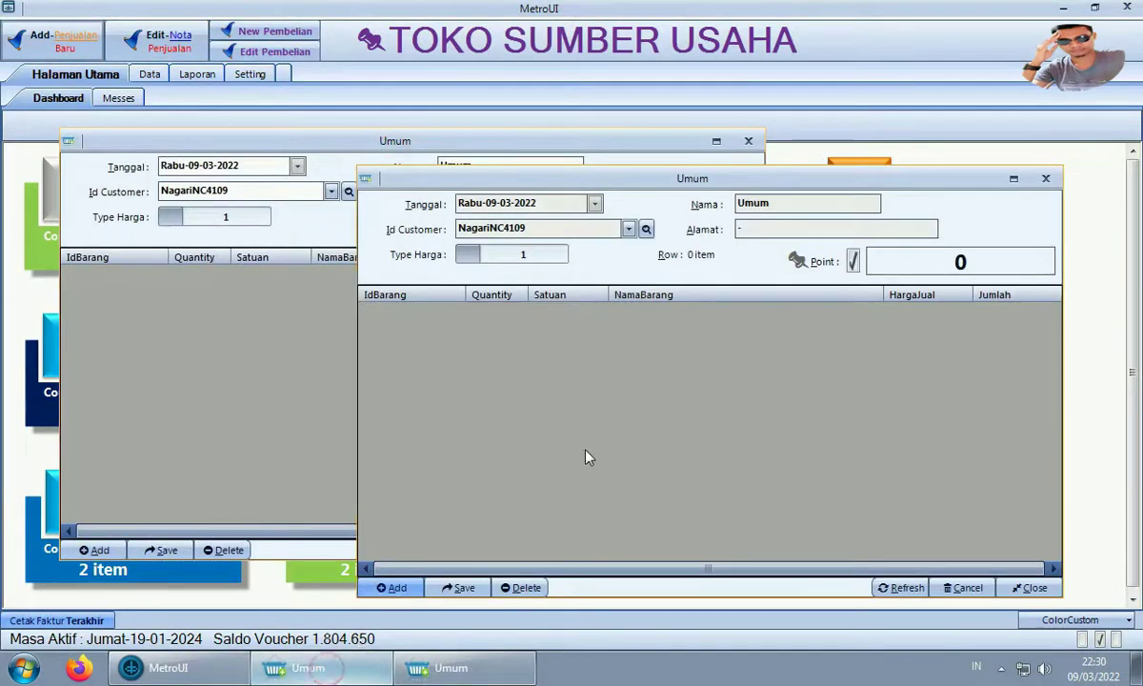
{"action": "left_click", "coordinate": [212, 383]}
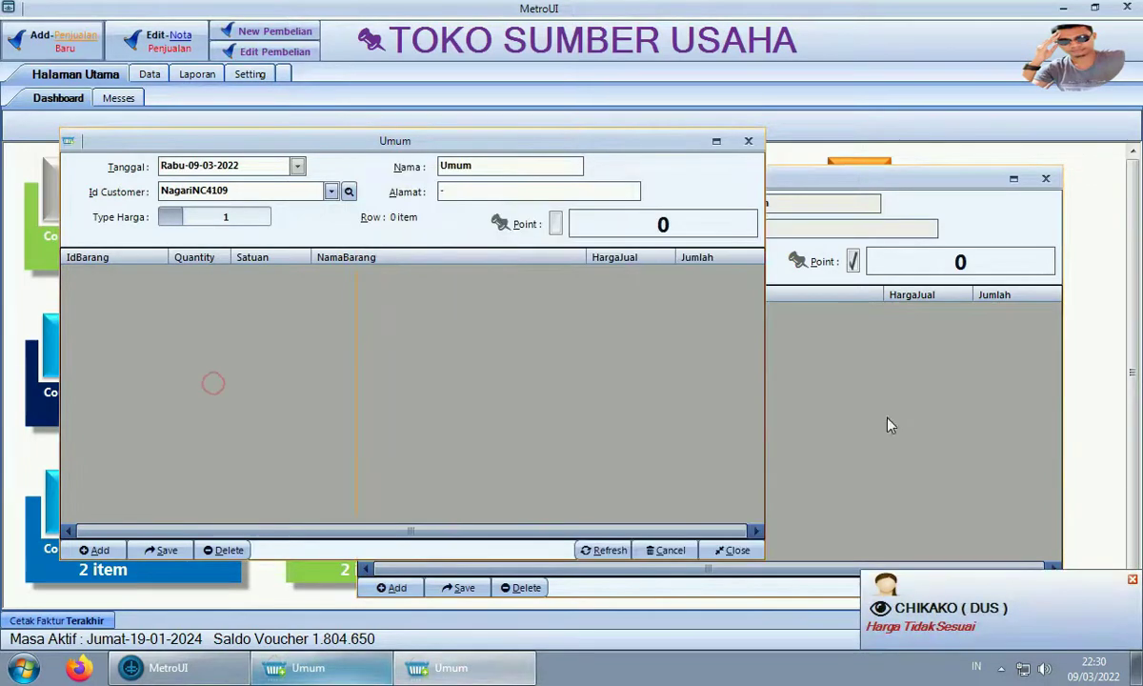
{"action": "left_click", "coordinate": [948, 423]}
{"action": "left_click", "coordinate": [204, 396]}
{"action": "left_click", "coordinate": [867, 409]}
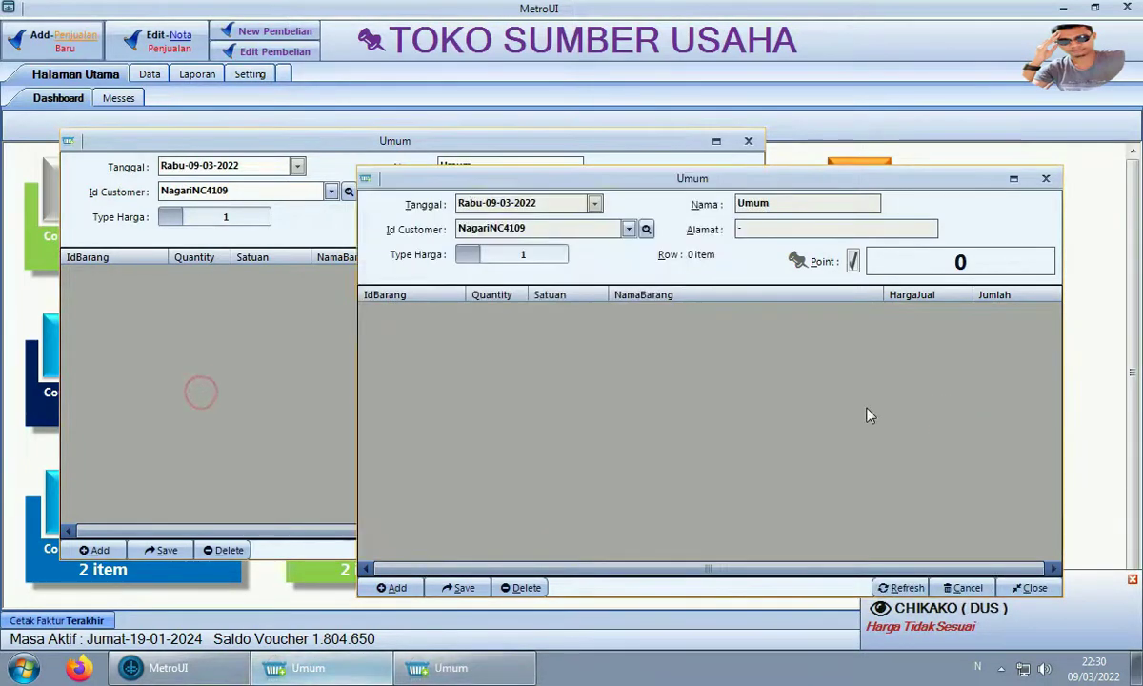
Assign the third customer in the customer list, the one with Harga True, to the newly opened sale
{"action": "left_click", "coordinate": [236, 381]}
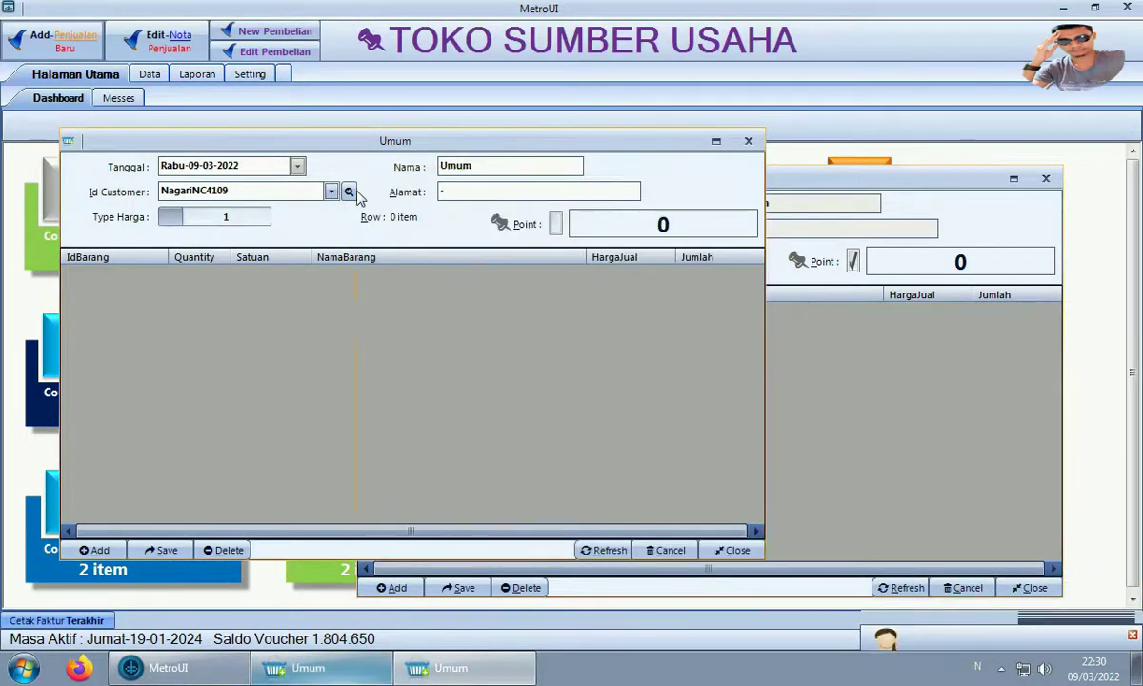
{"action": "left_click", "coordinate": [349, 191]}
{"action": "double_click", "coordinate": [241, 392]}
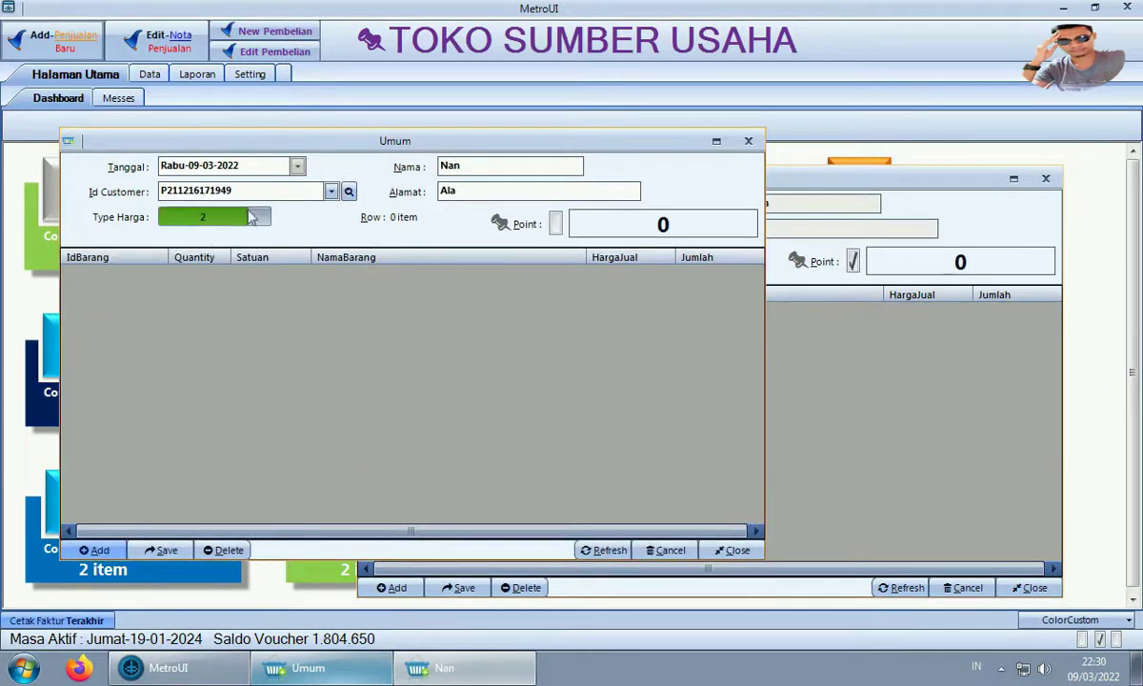
{"action": "mouse_move", "coordinate": [214, 229]}
Assign the fourth customer in the customer list to the first open sale
{"action": "left_click", "coordinate": [919, 454]}
{"action": "left_click", "coordinate": [629, 229]}
{"action": "left_click", "coordinate": [646, 230]}
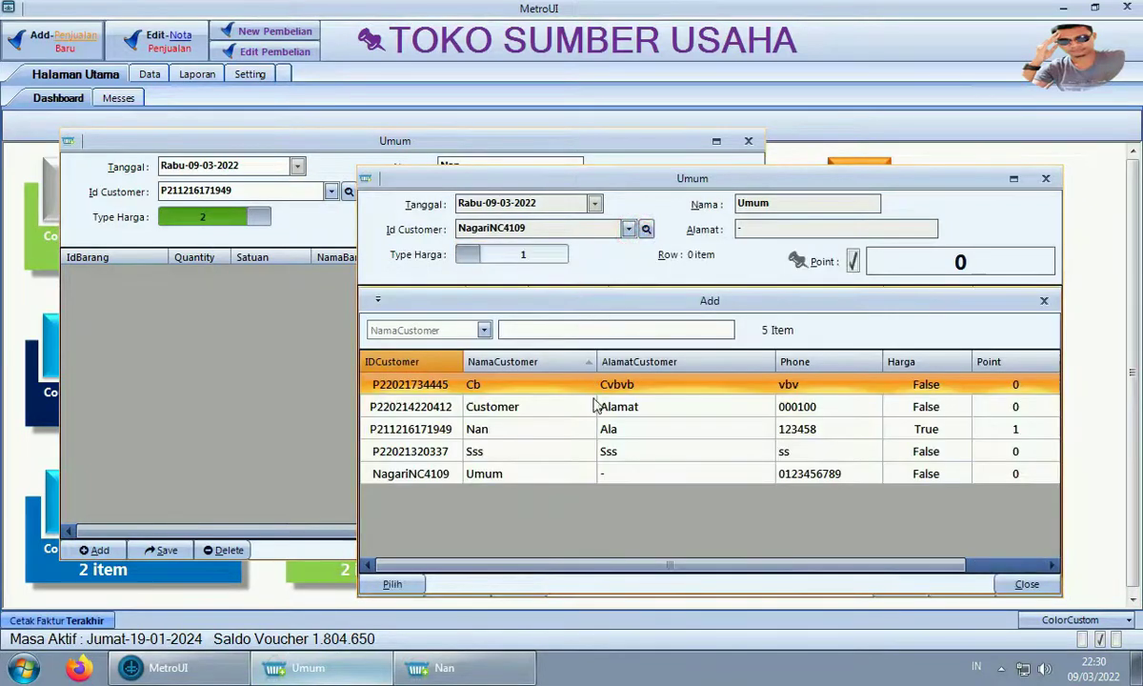
{"action": "double_click", "coordinate": [604, 455]}
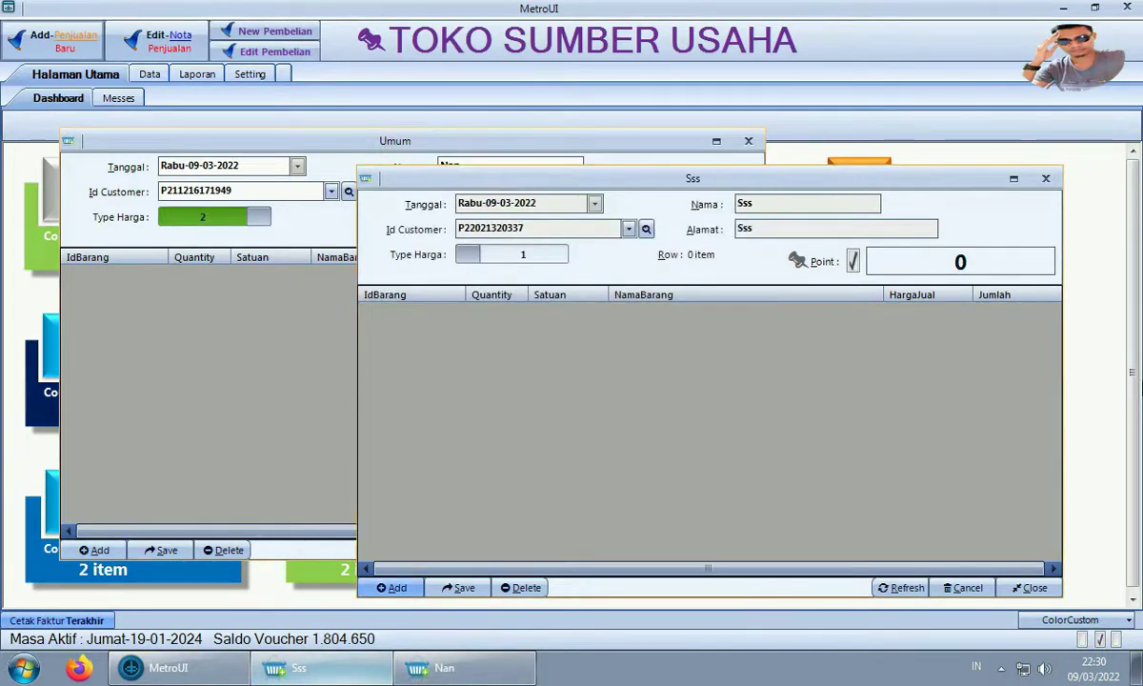
Bring the price type 2 sale back in front of the dashboard and reposition its form
{"action": "left_click", "coordinate": [1120, 413]}
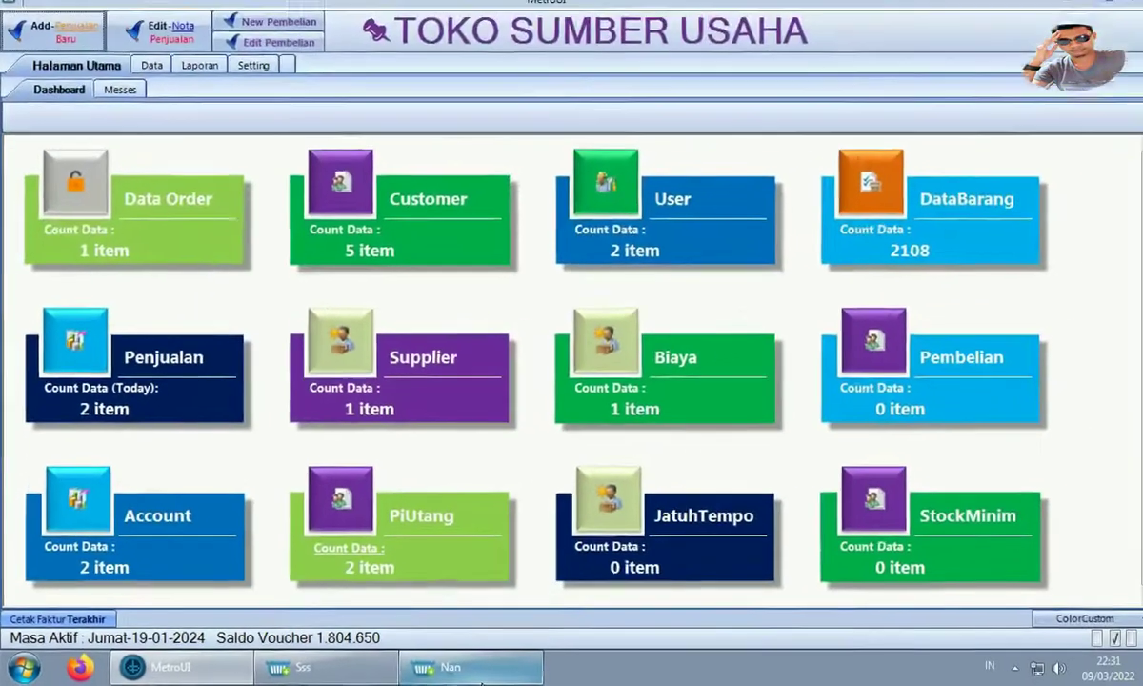
{"action": "left_click", "coordinate": [693, 678]}
{"action": "left_click_drag", "start_coordinate": [317, 137], "coordinate": [562, 104]}
{"action": "left_click", "coordinate": [350, 520]}
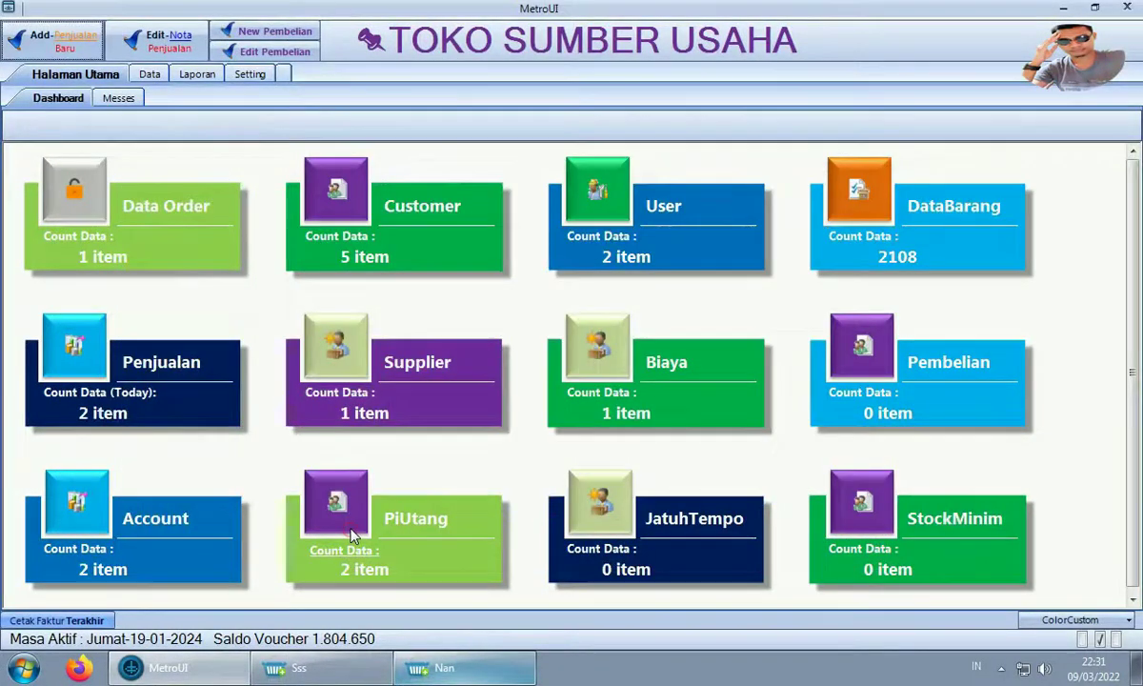
{"action": "left_click", "coordinate": [457, 668]}
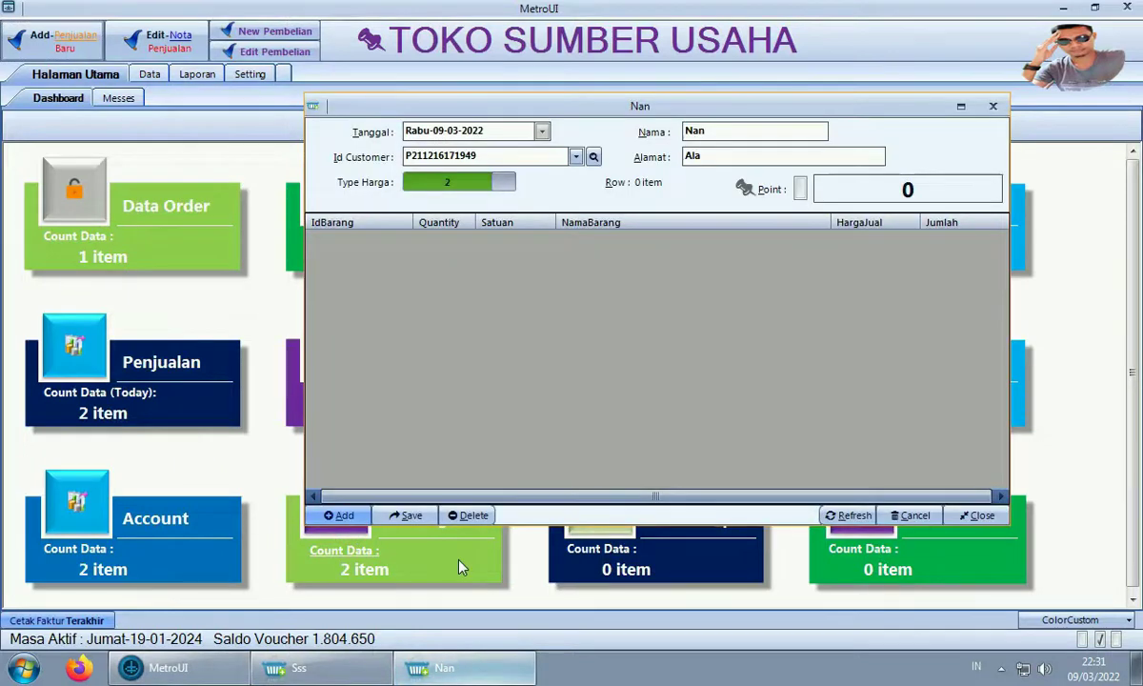
Find DJARUM BLAK (BKS) by searching for "k" and add it with quantity 2 to the price type 2 sale
{"action": "type", "text": "k"}
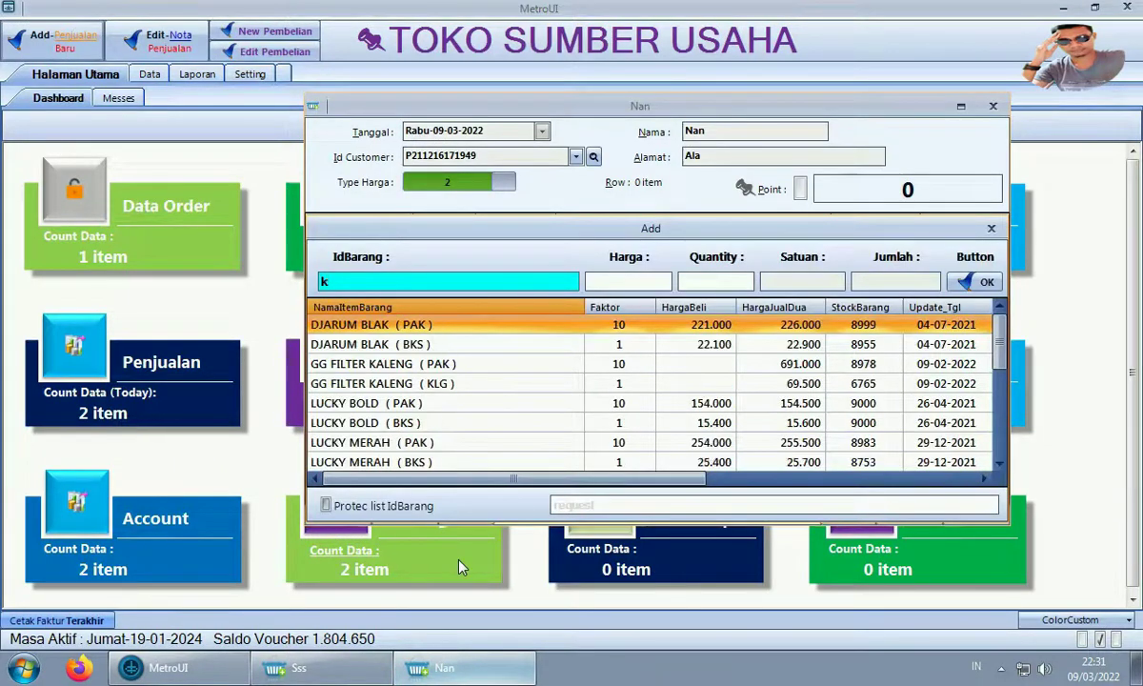
{"action": "key", "text": "Down"}
{"action": "key", "text": "Return"}
{"action": "type", "text": "2"}
{"action": "key", "text": "Return"}
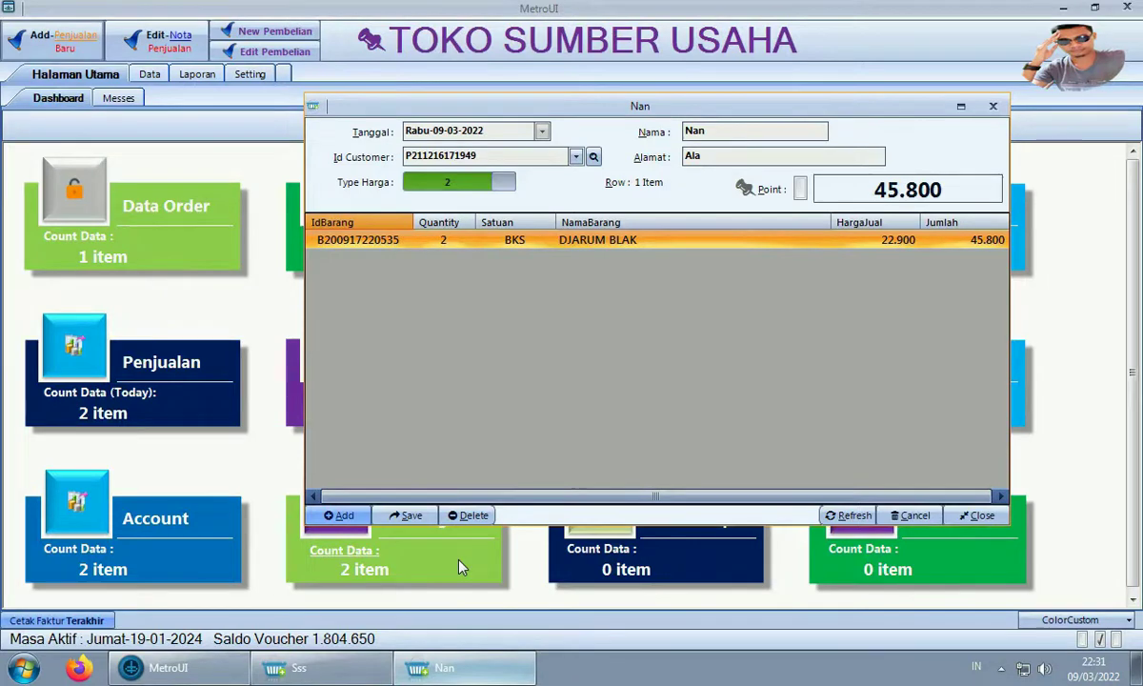
Bring the price type 1 sale forward and move its form so the other sale's total stays in view
{"action": "left_click", "coordinate": [352, 672]}
{"action": "left_click_drag", "start_coordinate": [794, 179], "coordinate": [512, 149]}
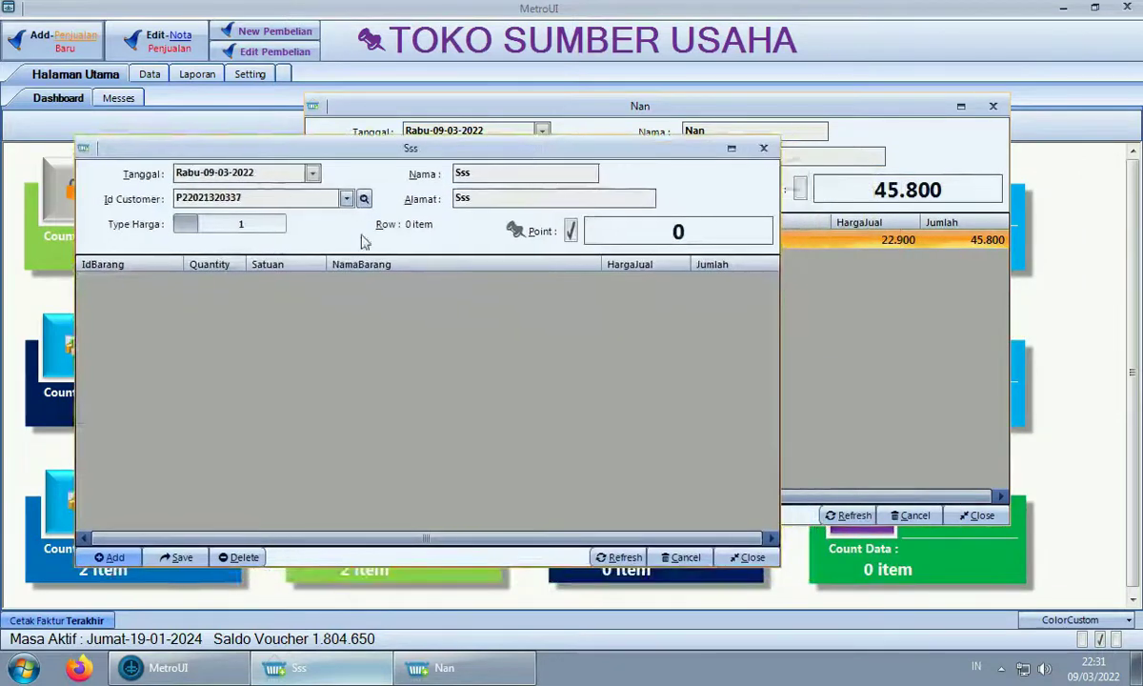
{"action": "left_click", "coordinate": [109, 557]}
{"action": "key", "text": "Escape"}
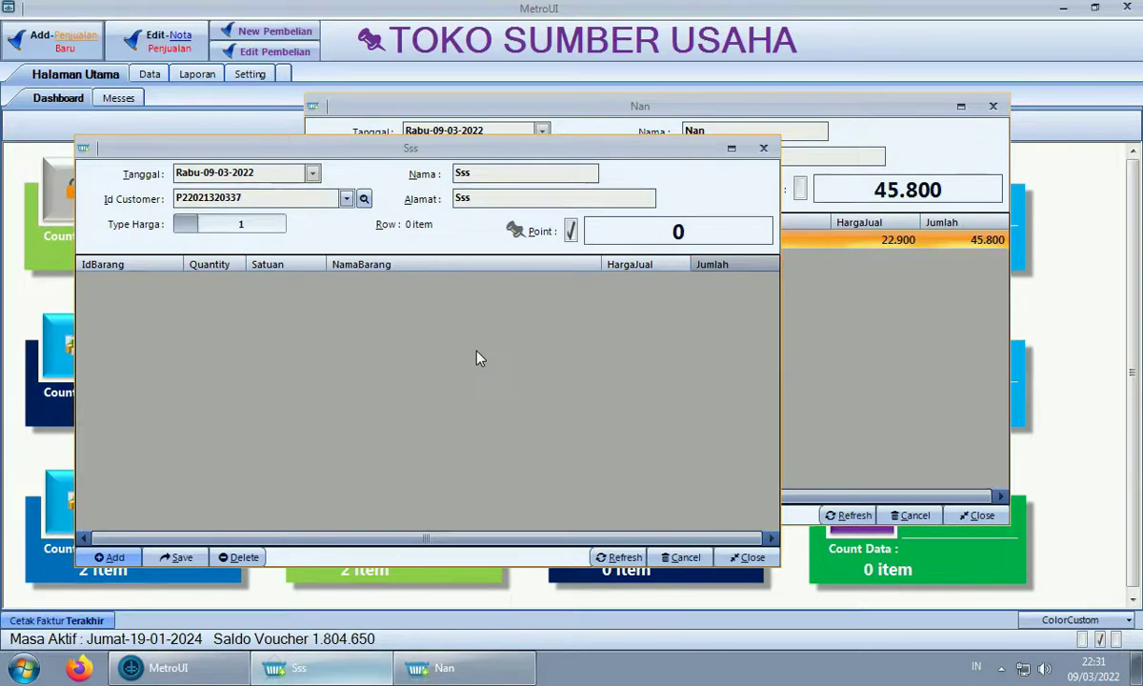
Find MAGNUM MILD 16 (BAL) by searching for "1" and add it with quantity 2 to the price type 1 sale
{"action": "key", "text": "Return"}
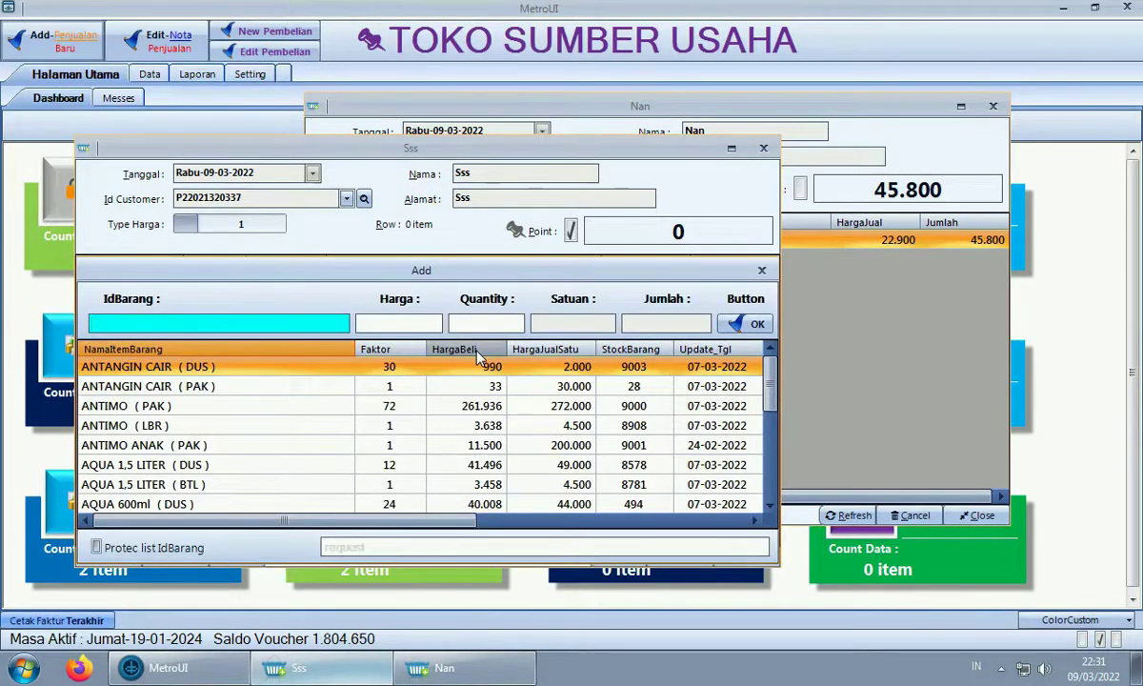
{"action": "type", "text": "1"}
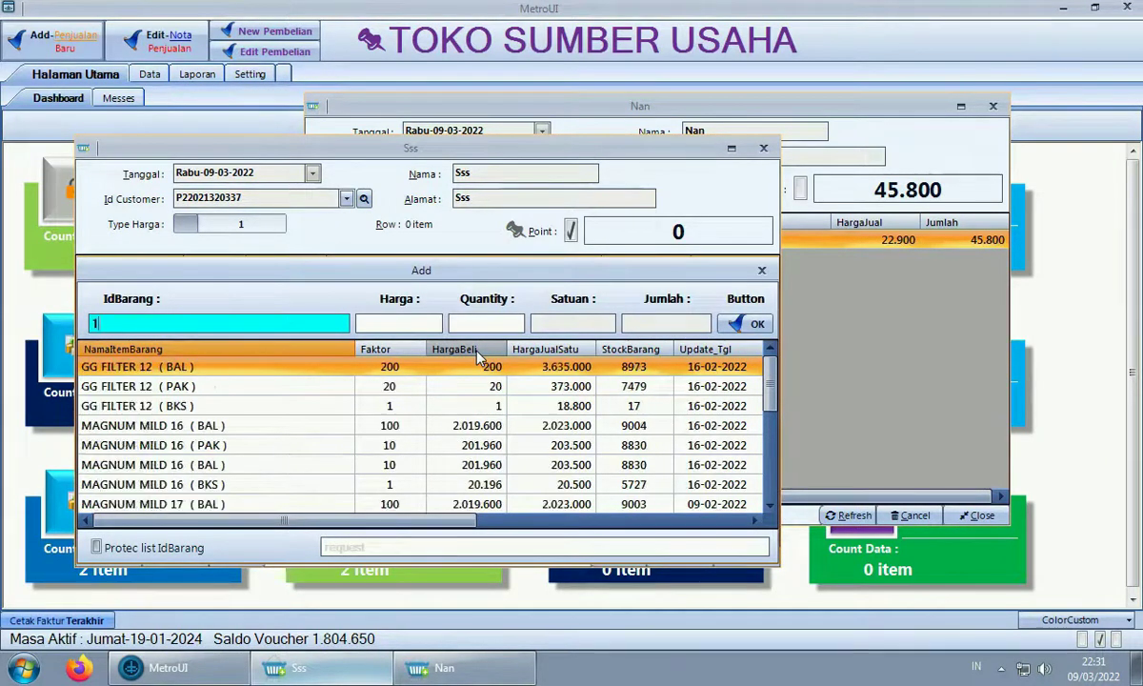
{"action": "key", "text": "Down"}
{"action": "key", "text": "Down"}
{"action": "key", "text": "Down"}
{"action": "key", "text": "Return"}
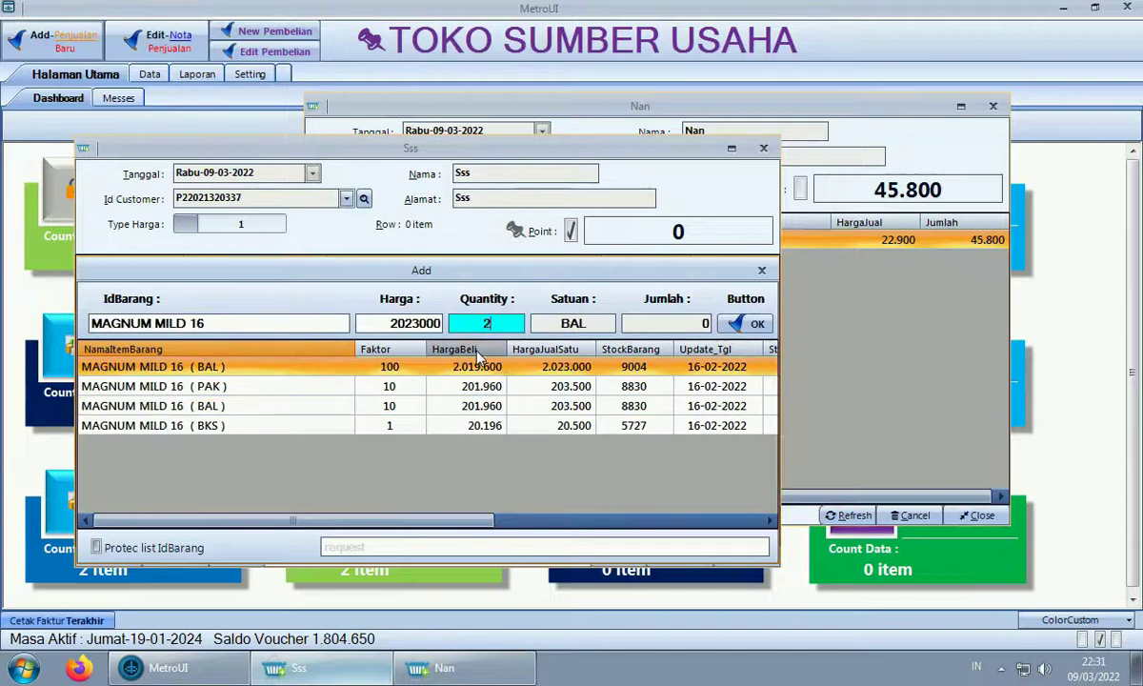
{"action": "type", "text": "2"}
{"action": "key", "text": "Return"}
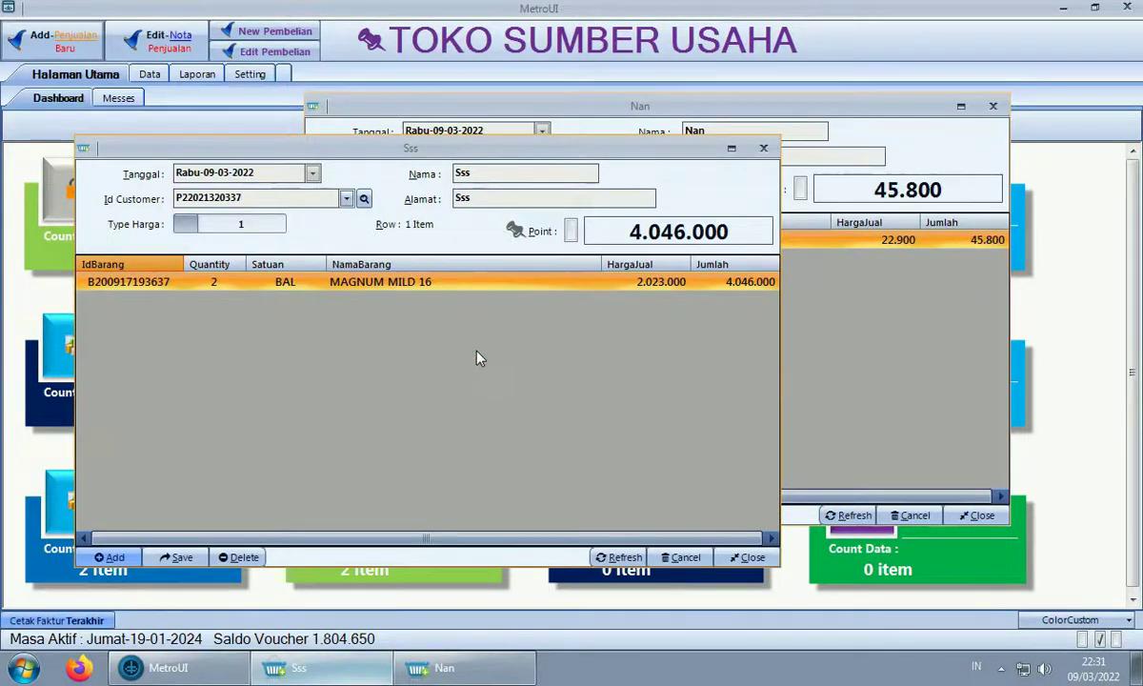